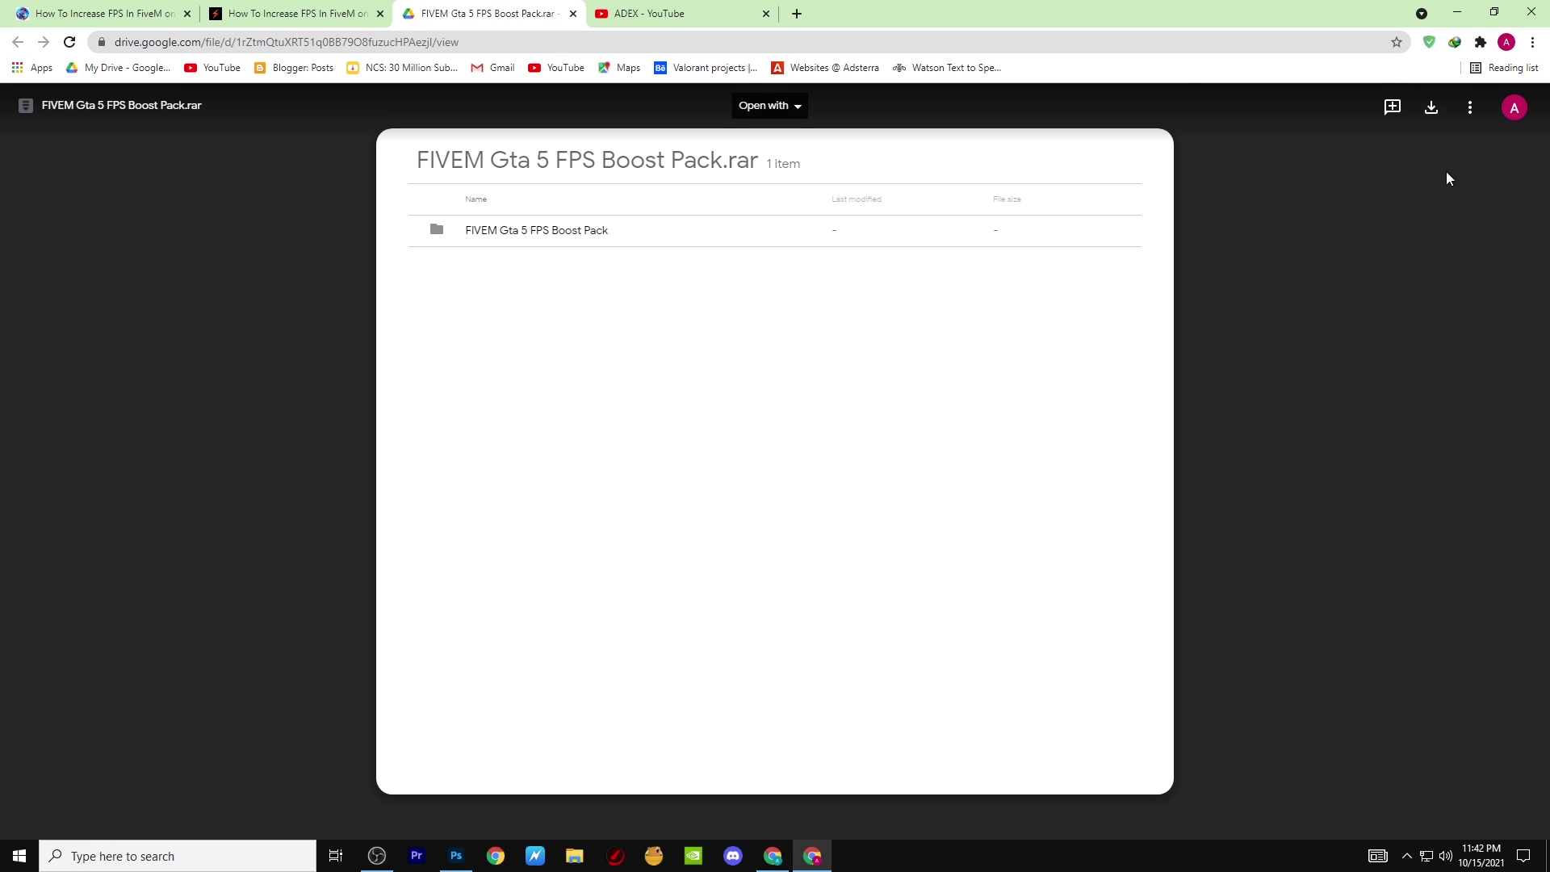
Place the extracted FIVEM Gta 5 FPS Boost Pack folder beside its archive on the desktop and open it in a maximized window.
click(1459, 12)
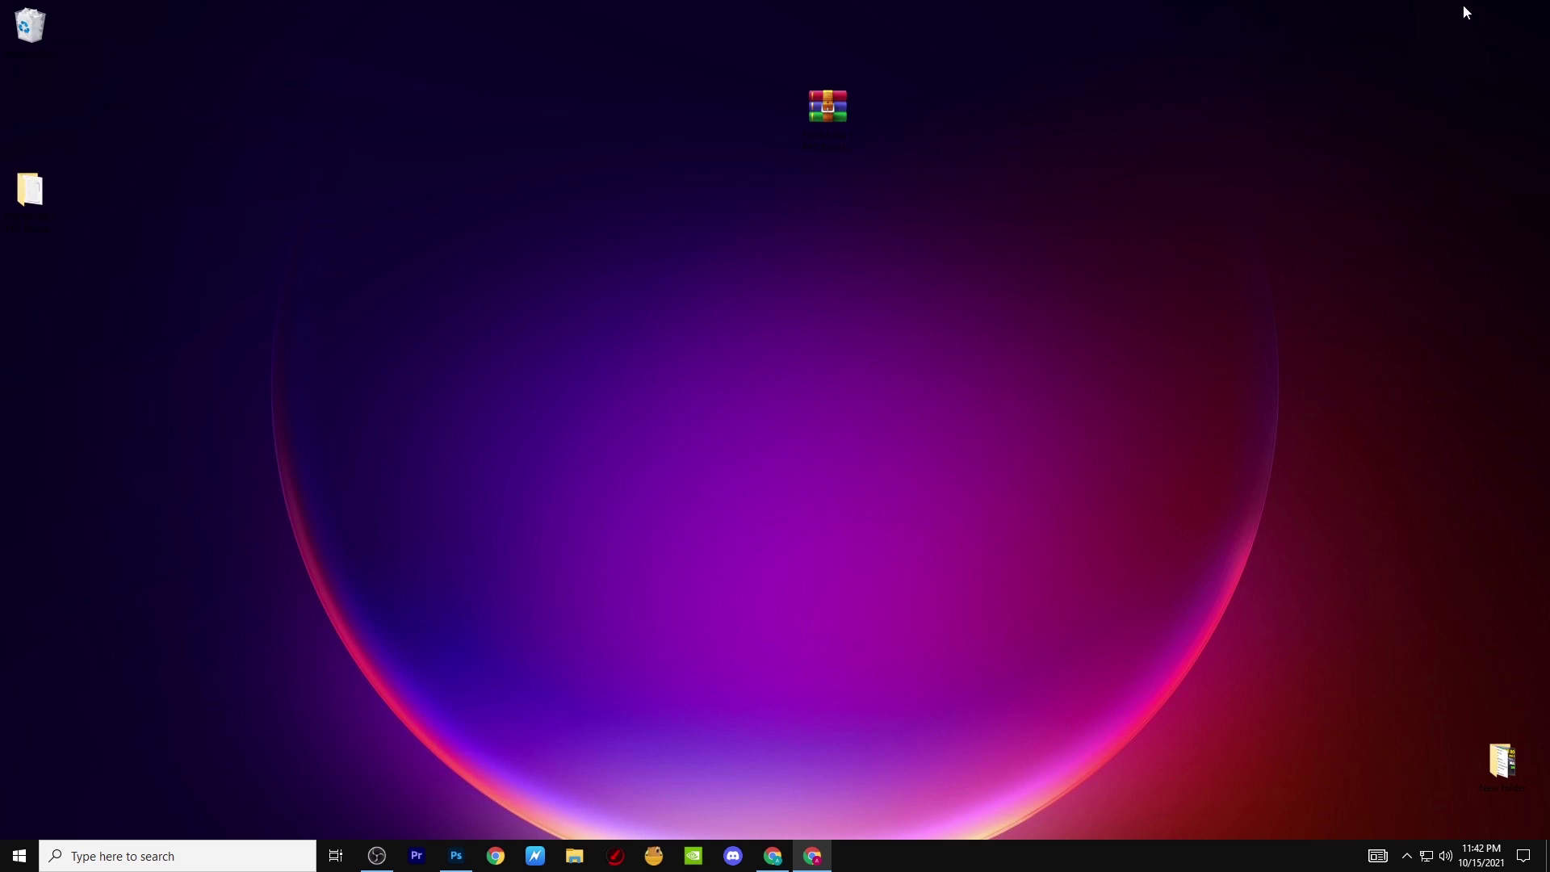
right_click(864, 92)
click(829, 109)
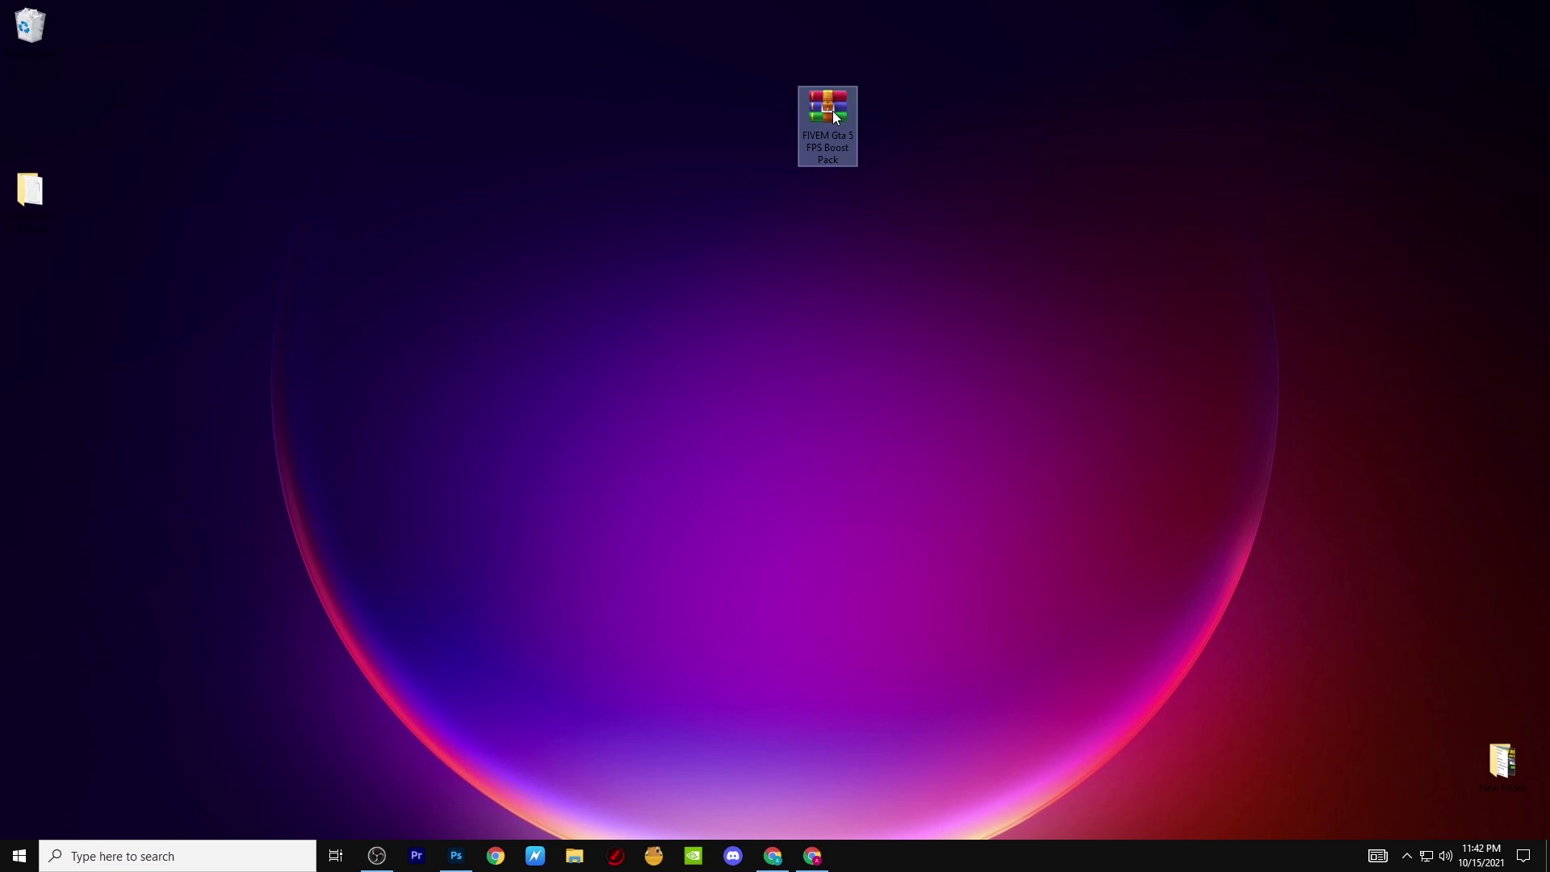
right_click(832, 109)
drag(21, 211, 875, 114)
double_click(896, 121)
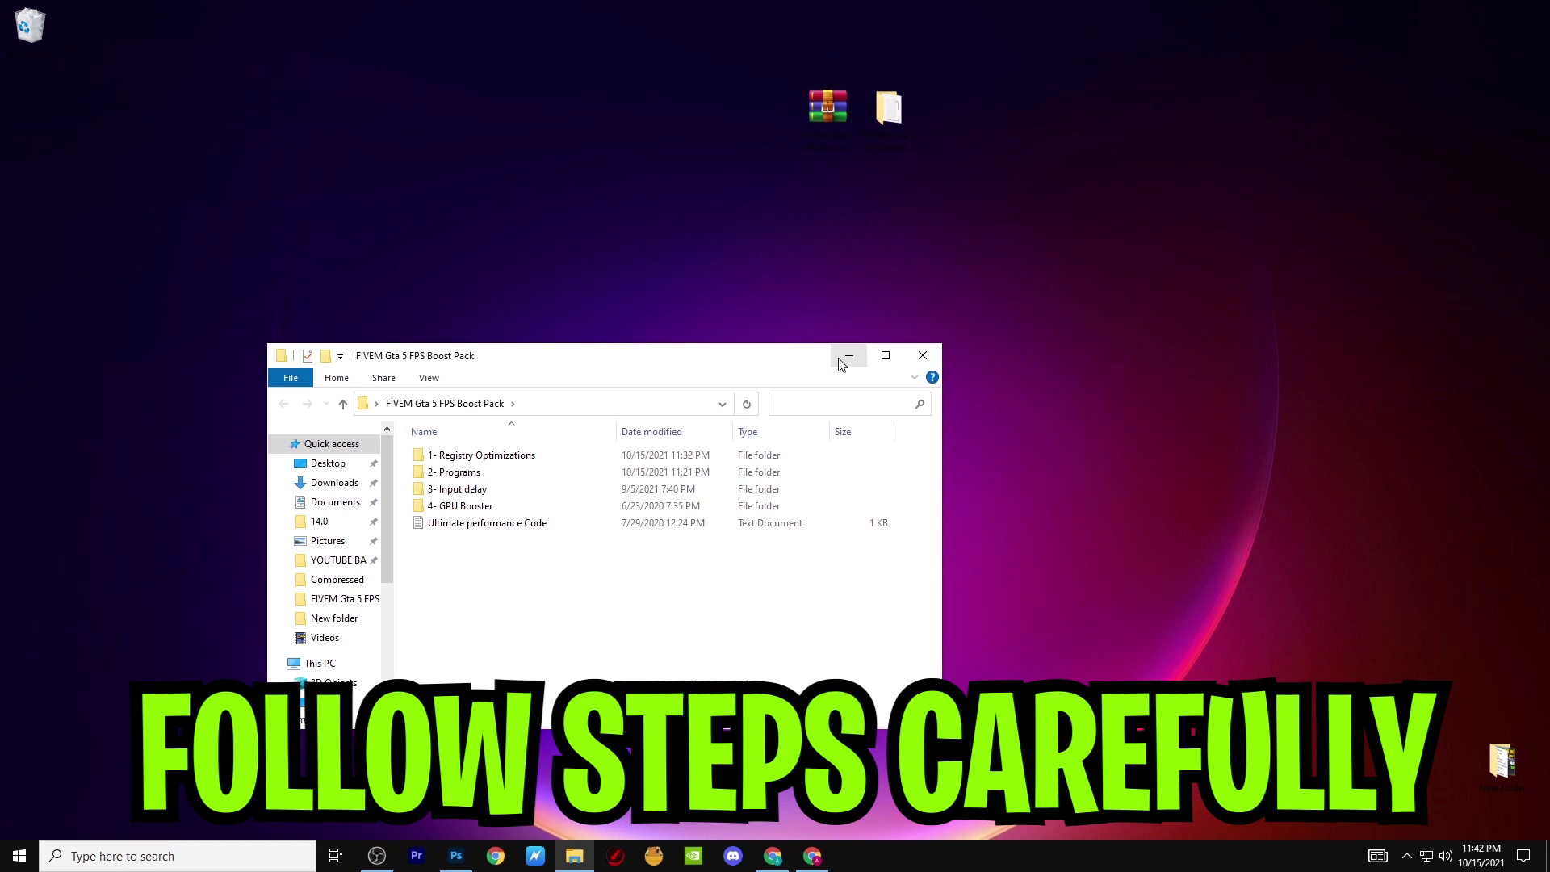
click(886, 355)
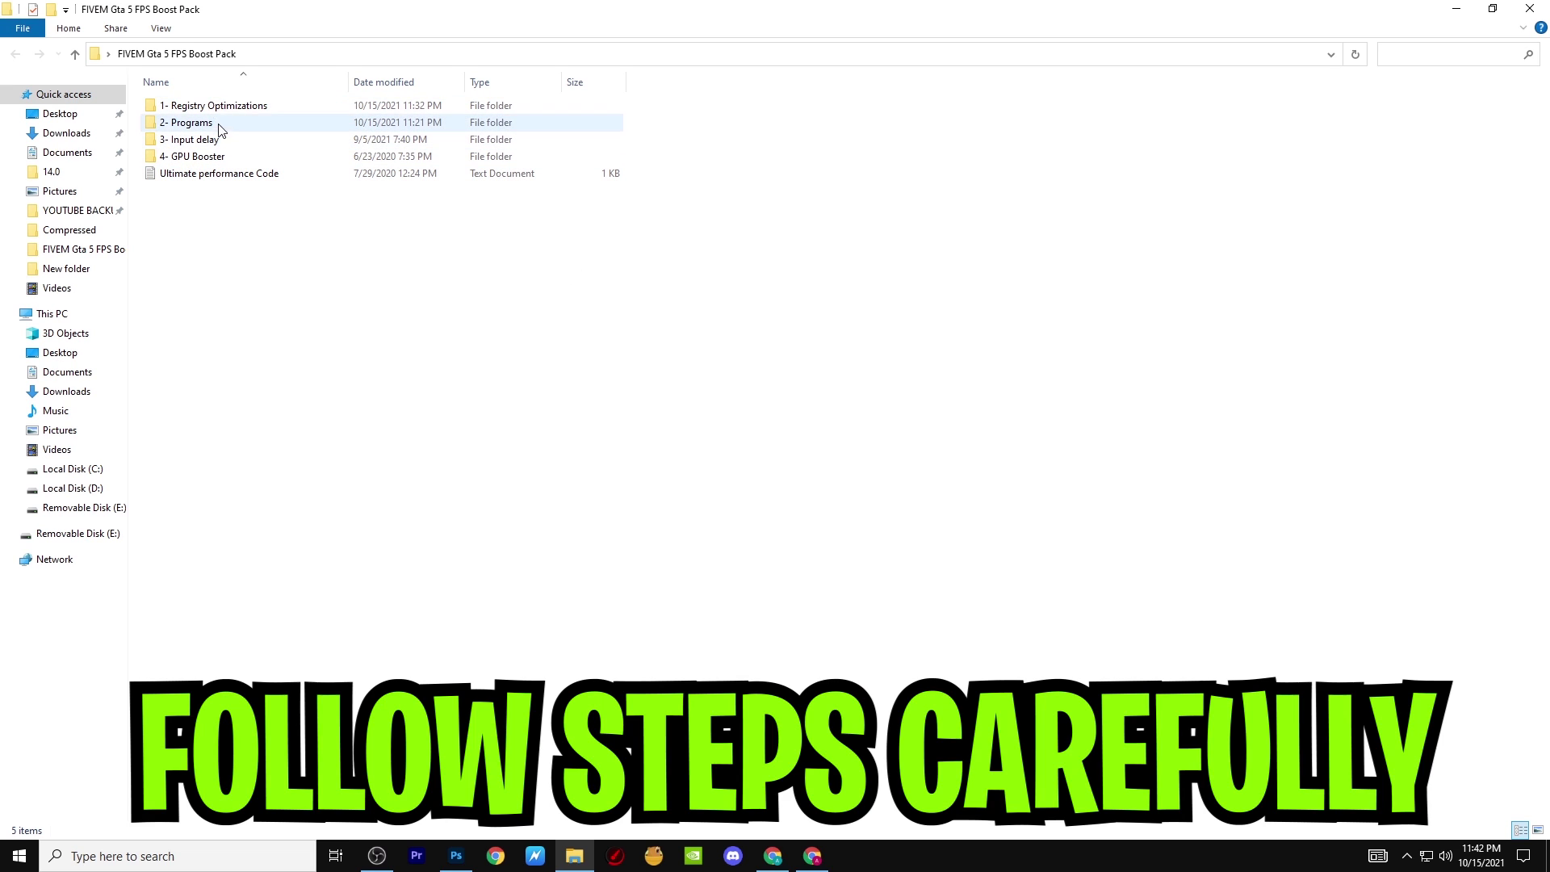
Merge the Boost performance file from the 1- Registry Optimizations folder into the registry.
double_click(214, 106)
right_click(187, 110)
click(212, 124)
click(911, 451)
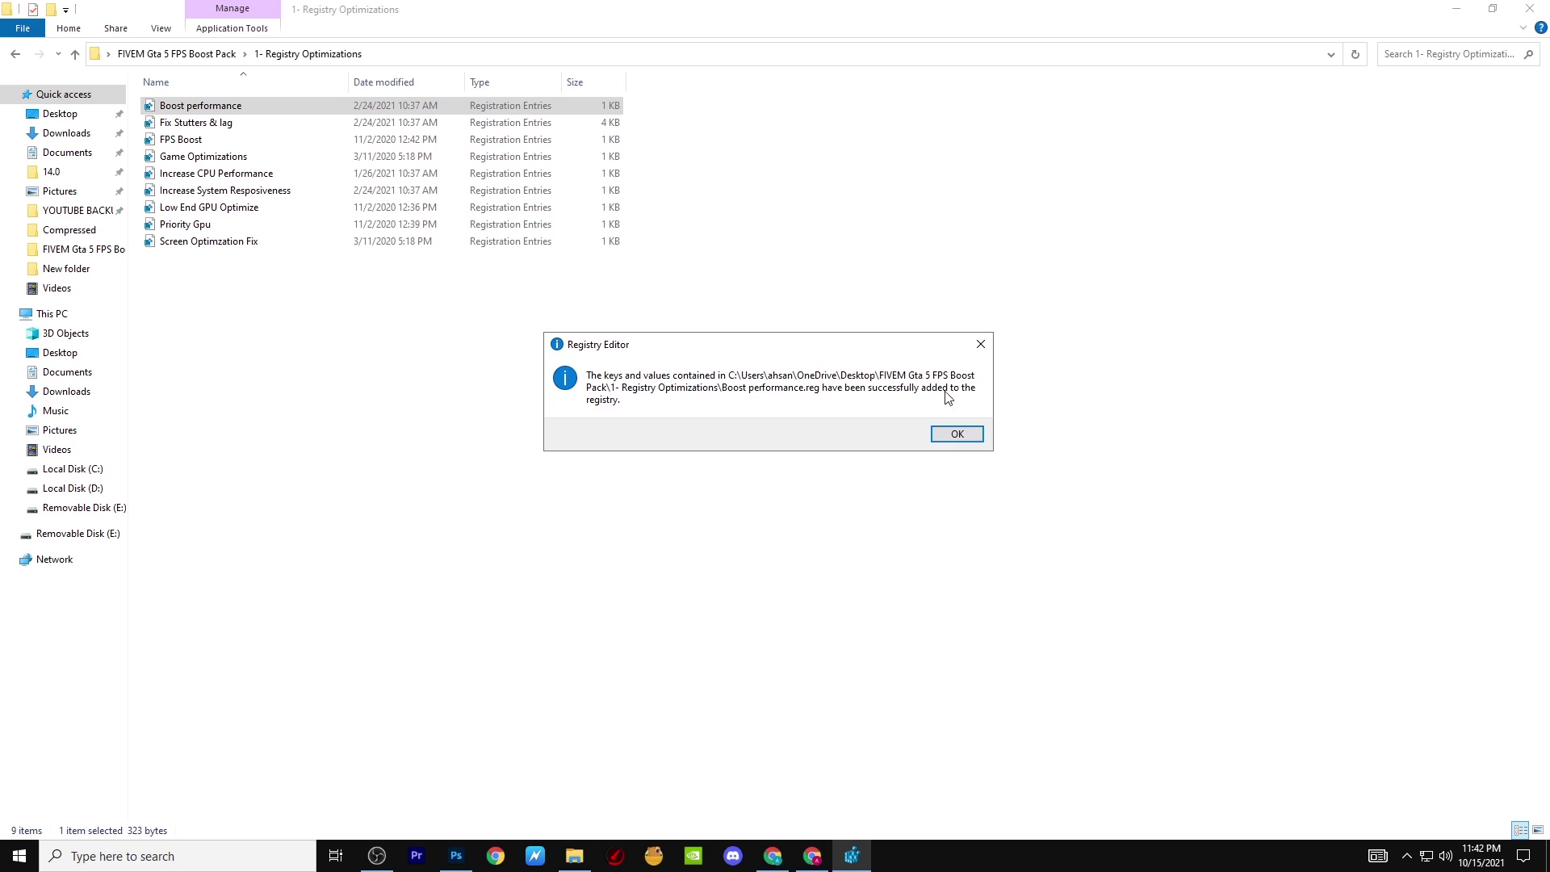
click(957, 434)
Merge the Fix Stutters & lag and FPS Boost files into the registry.
right_click(191, 124)
click(234, 139)
click(912, 452)
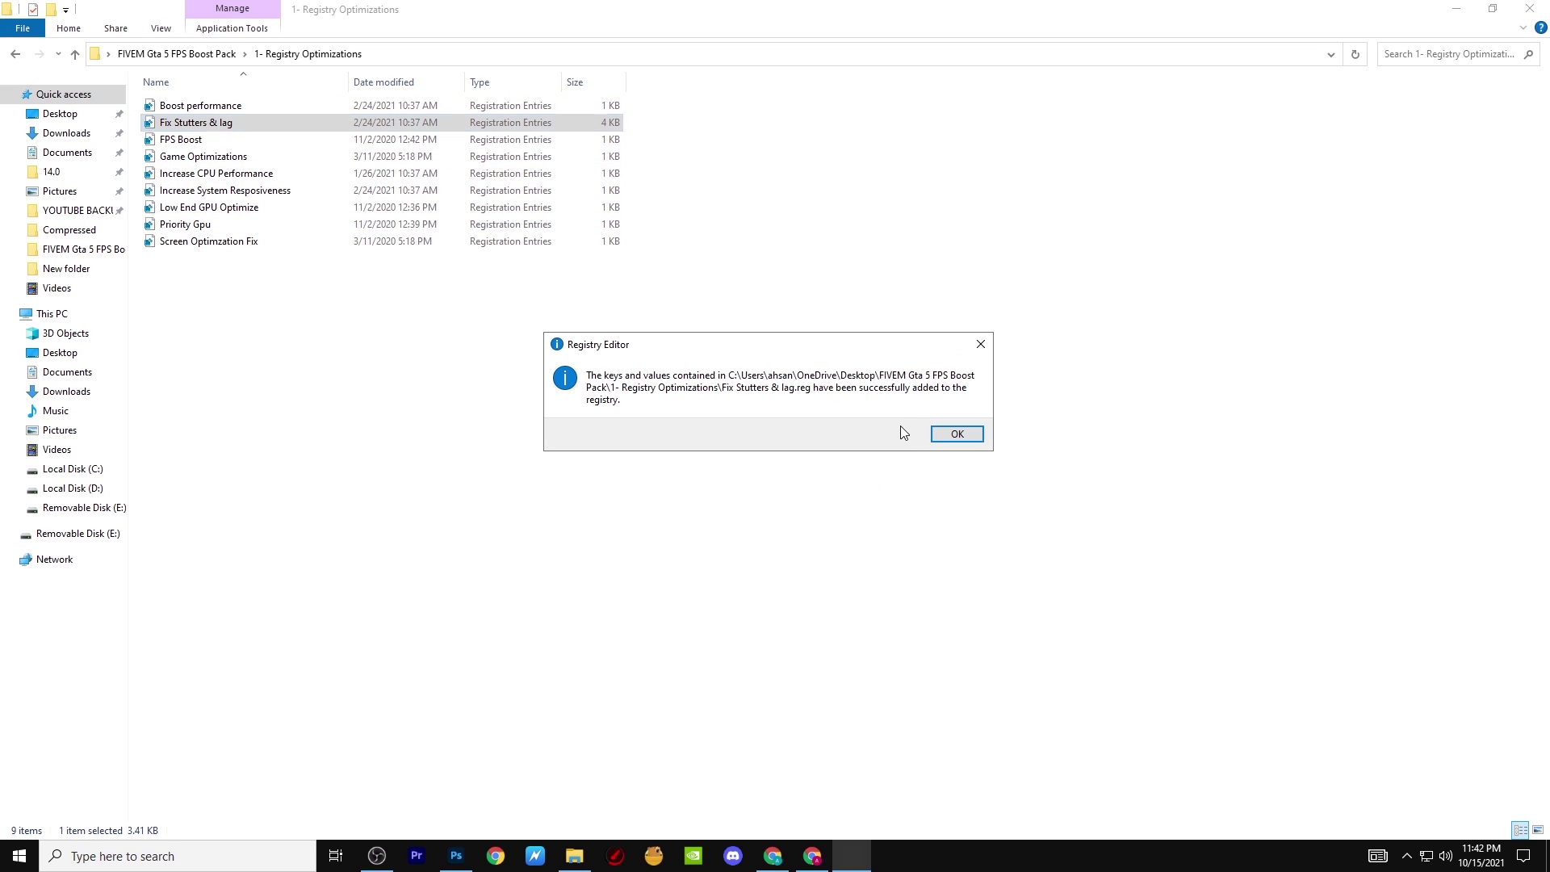
click(956, 433)
double_click(190, 140)
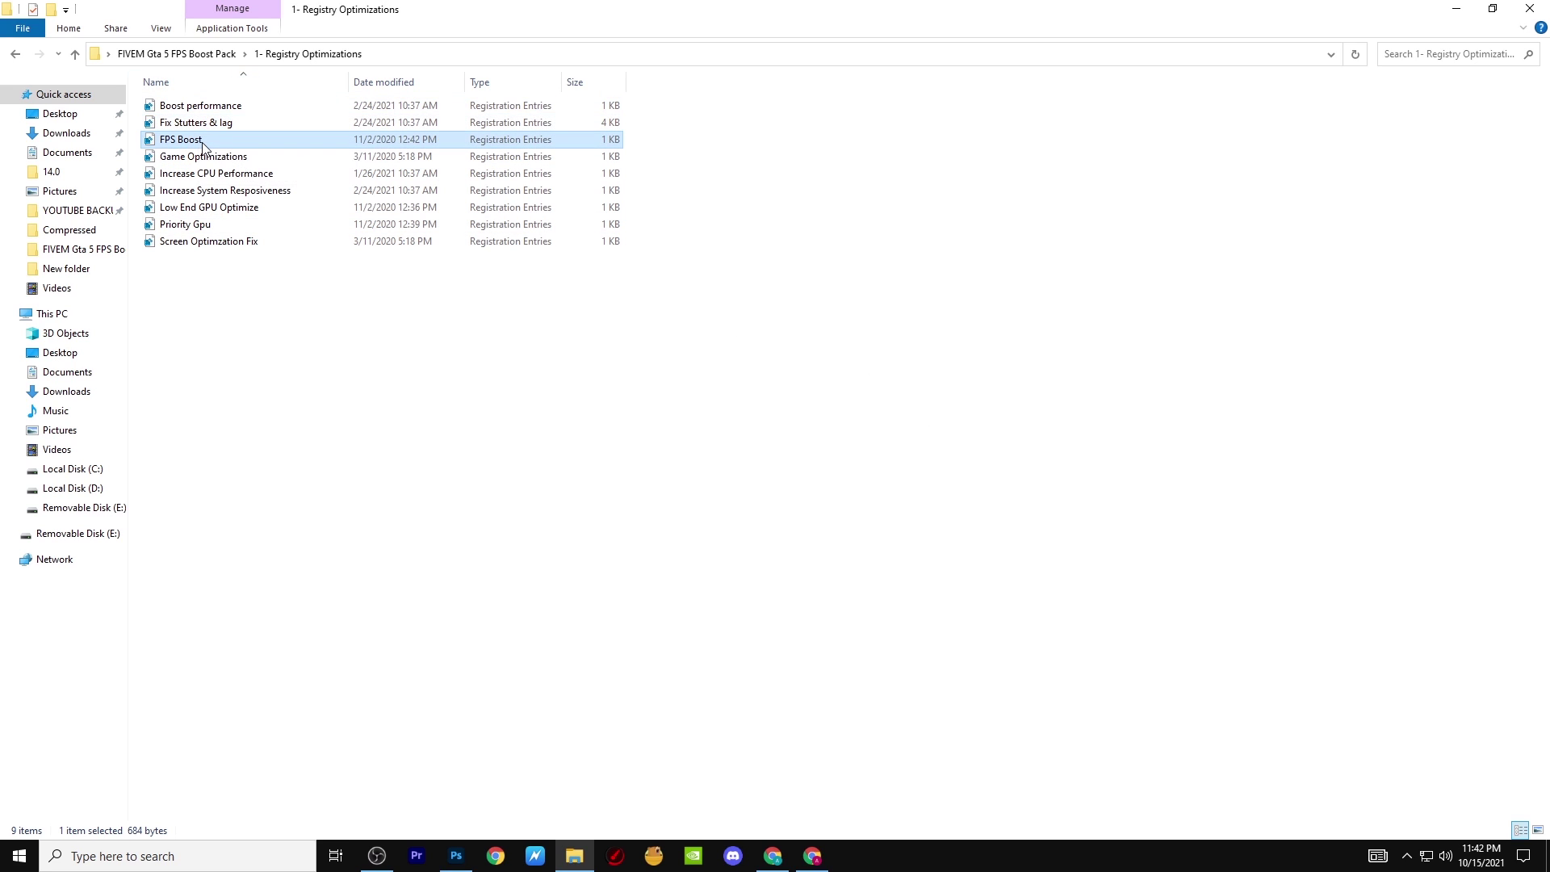
click(898, 453)
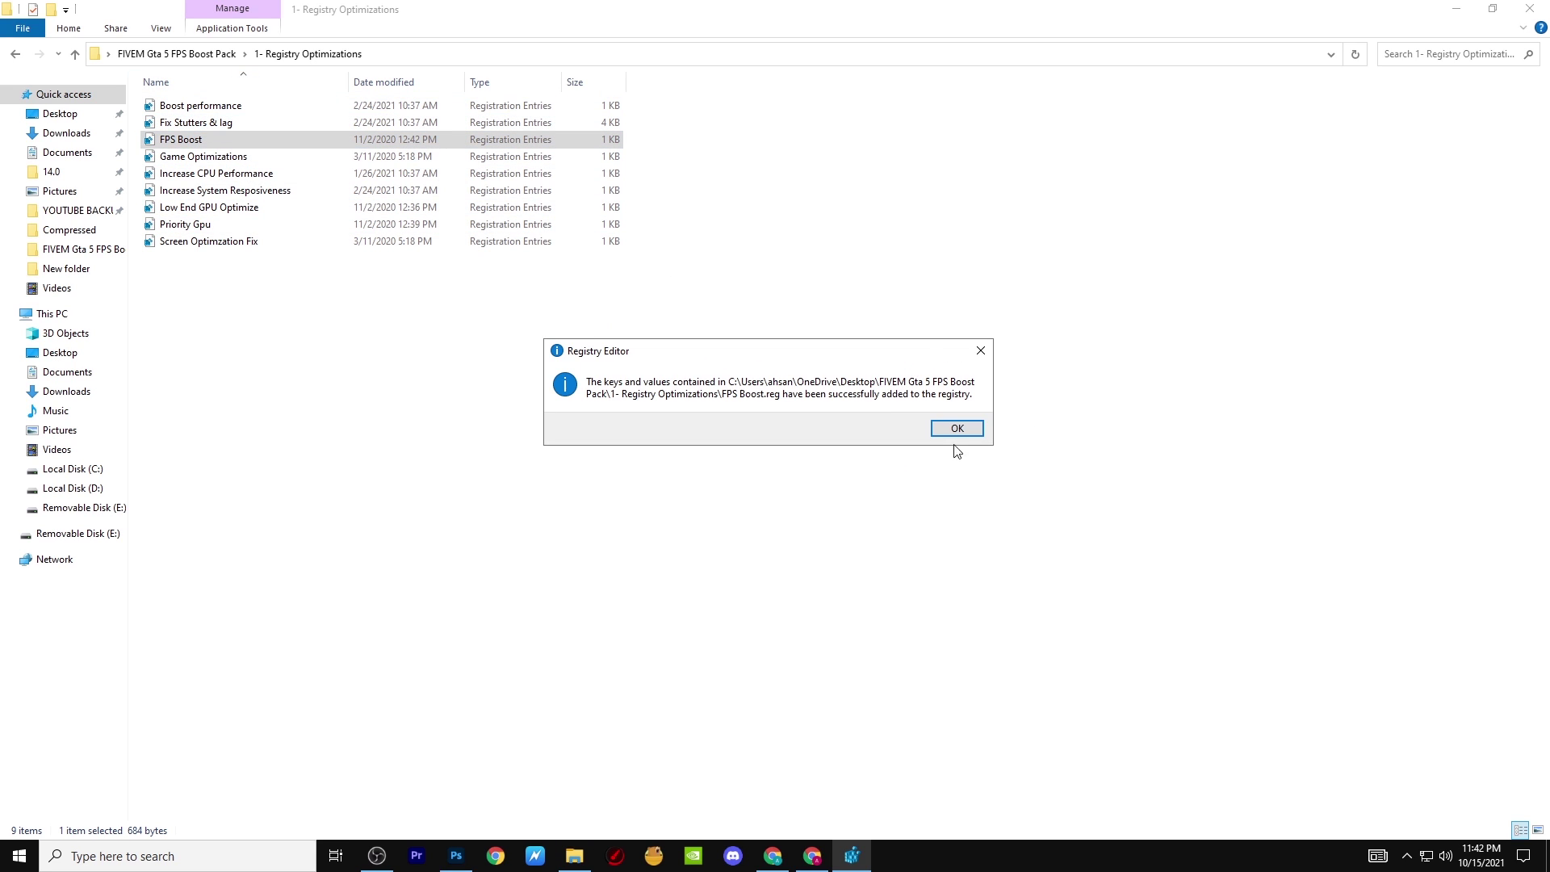
click(959, 432)
Merge the Game Optimizations and Increase CPU Performance files into the registry.
right_click(220, 162)
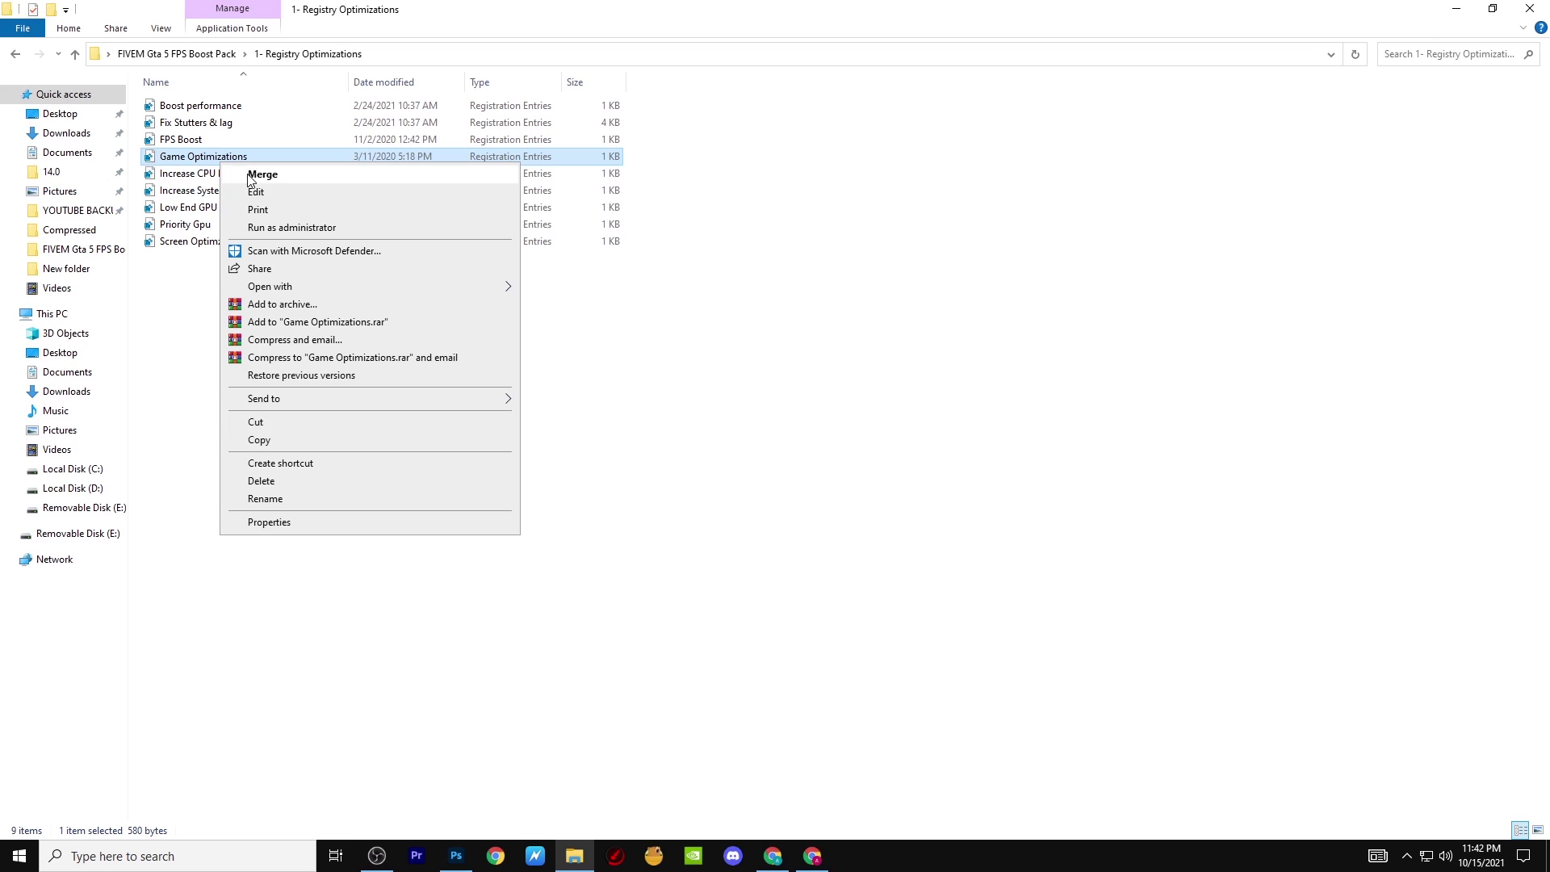
click(247, 170)
click(897, 453)
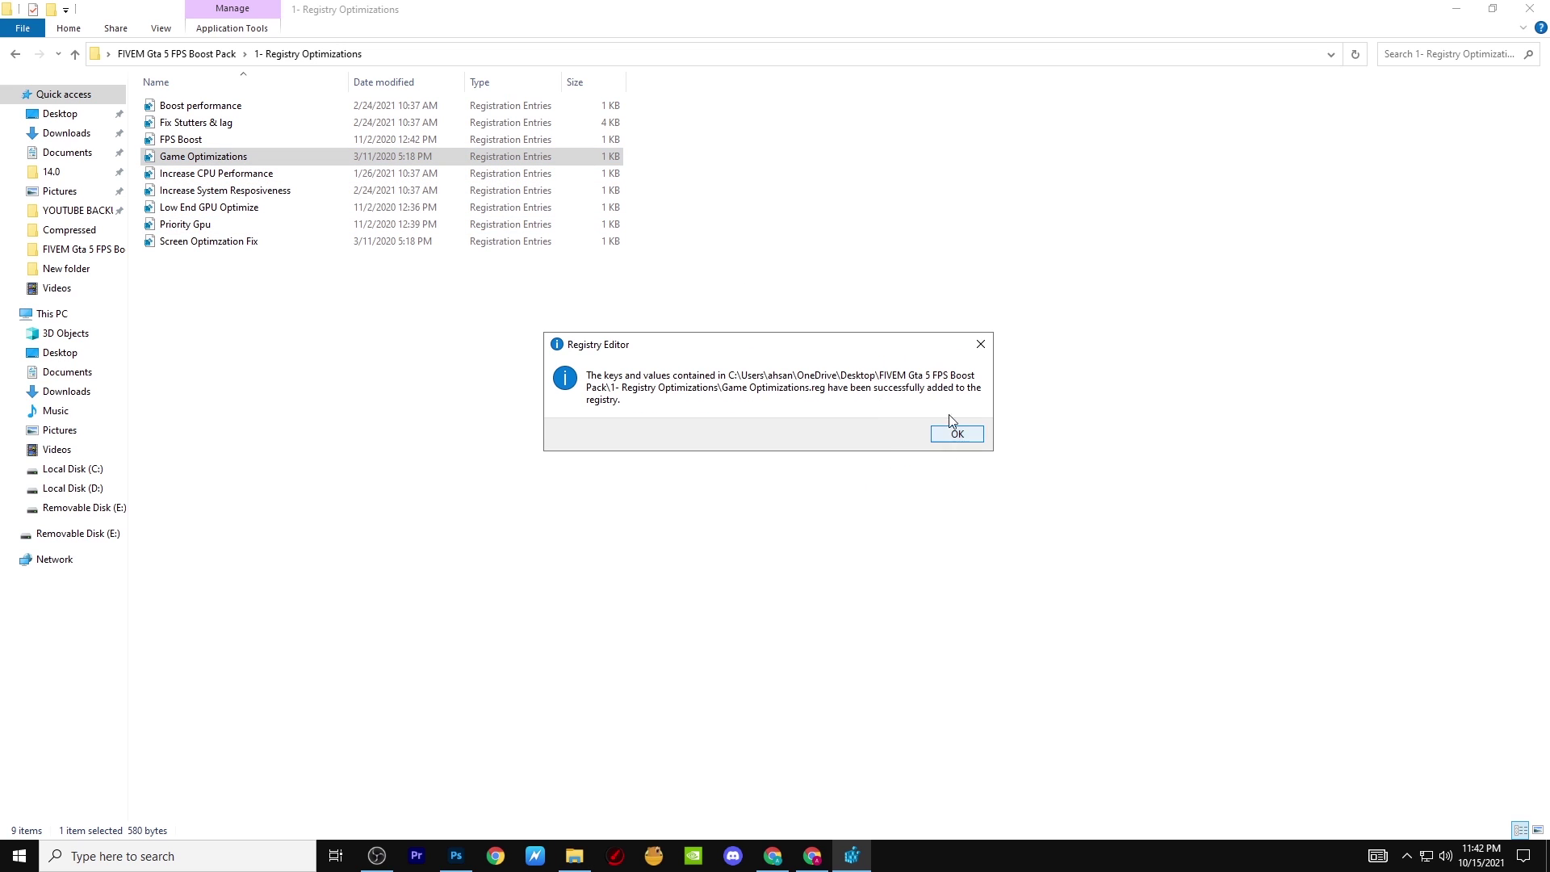
click(958, 433)
right_click(266, 175)
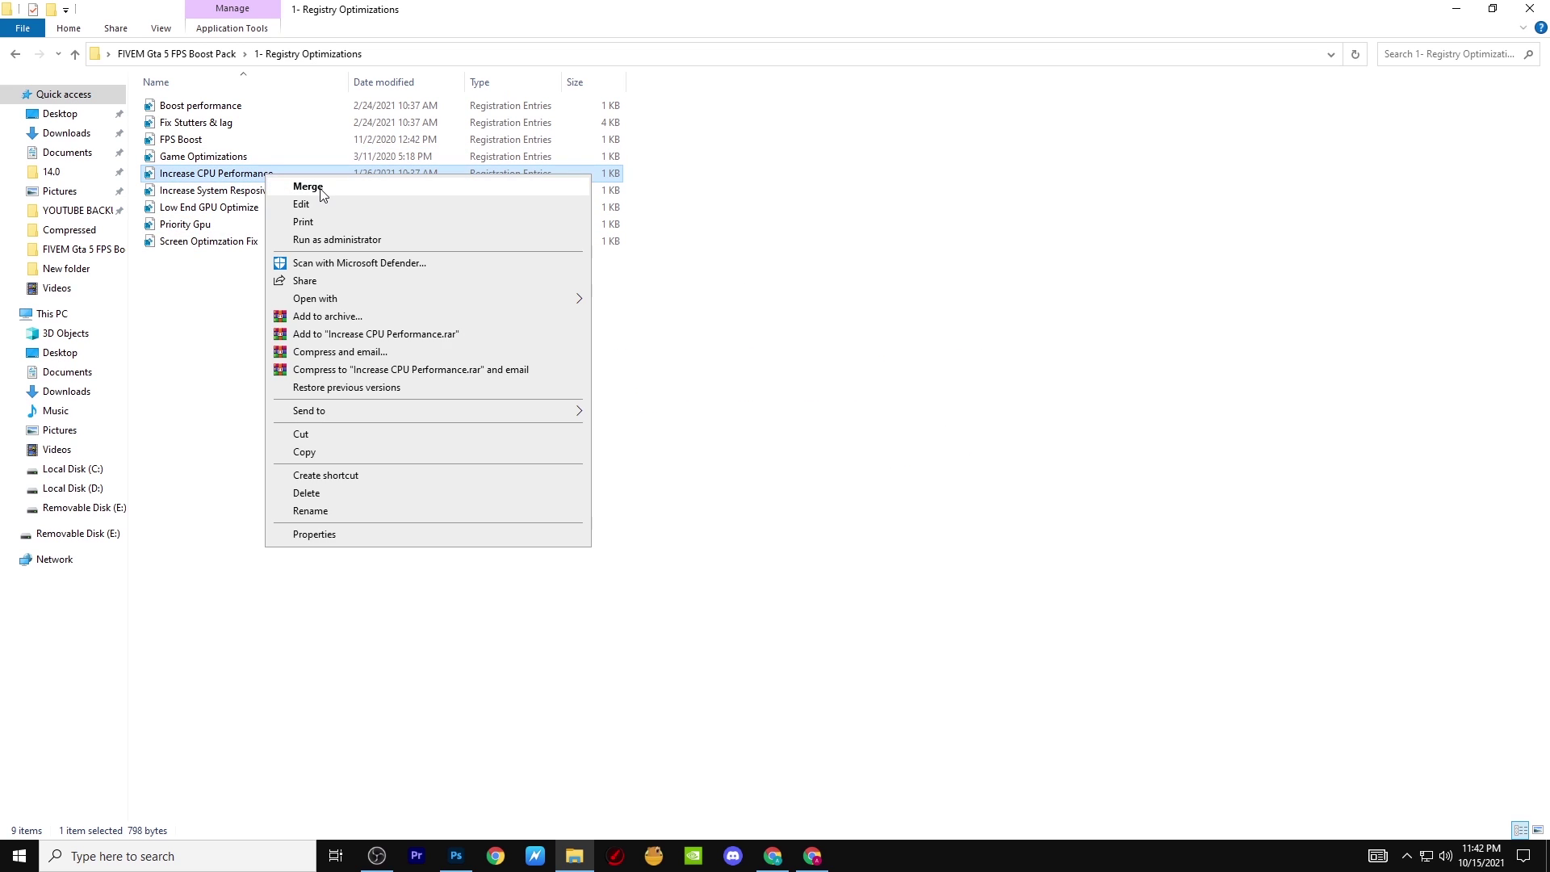
click(283, 183)
click(896, 452)
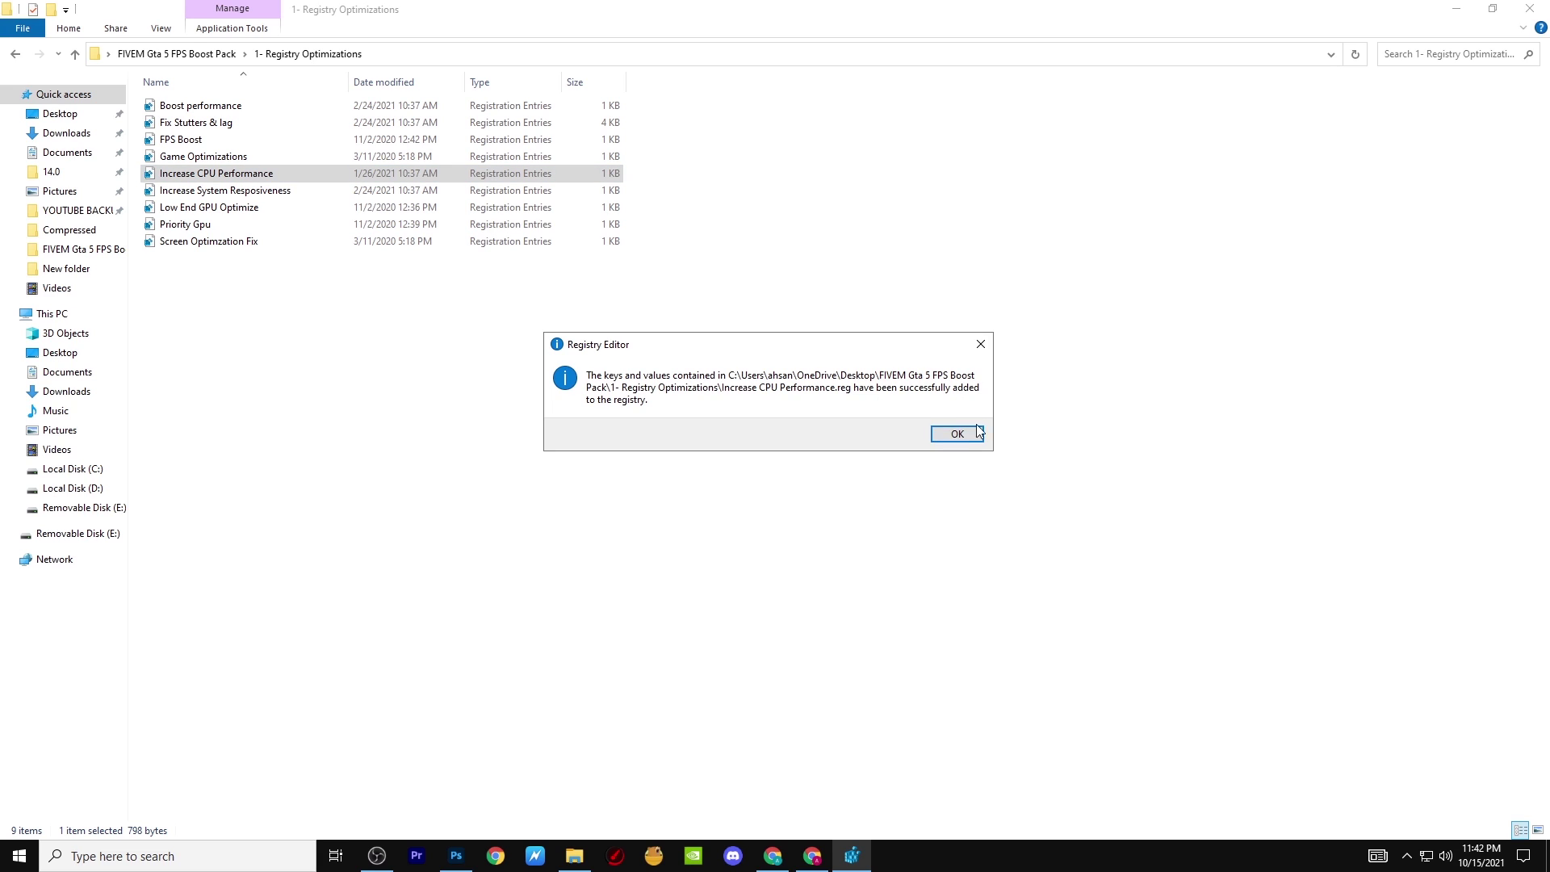
click(957, 433)
Merge the Increase System Resposiveness and Low End GPU Optimize files into the registry.
right_click(205, 190)
click(270, 199)
click(896, 452)
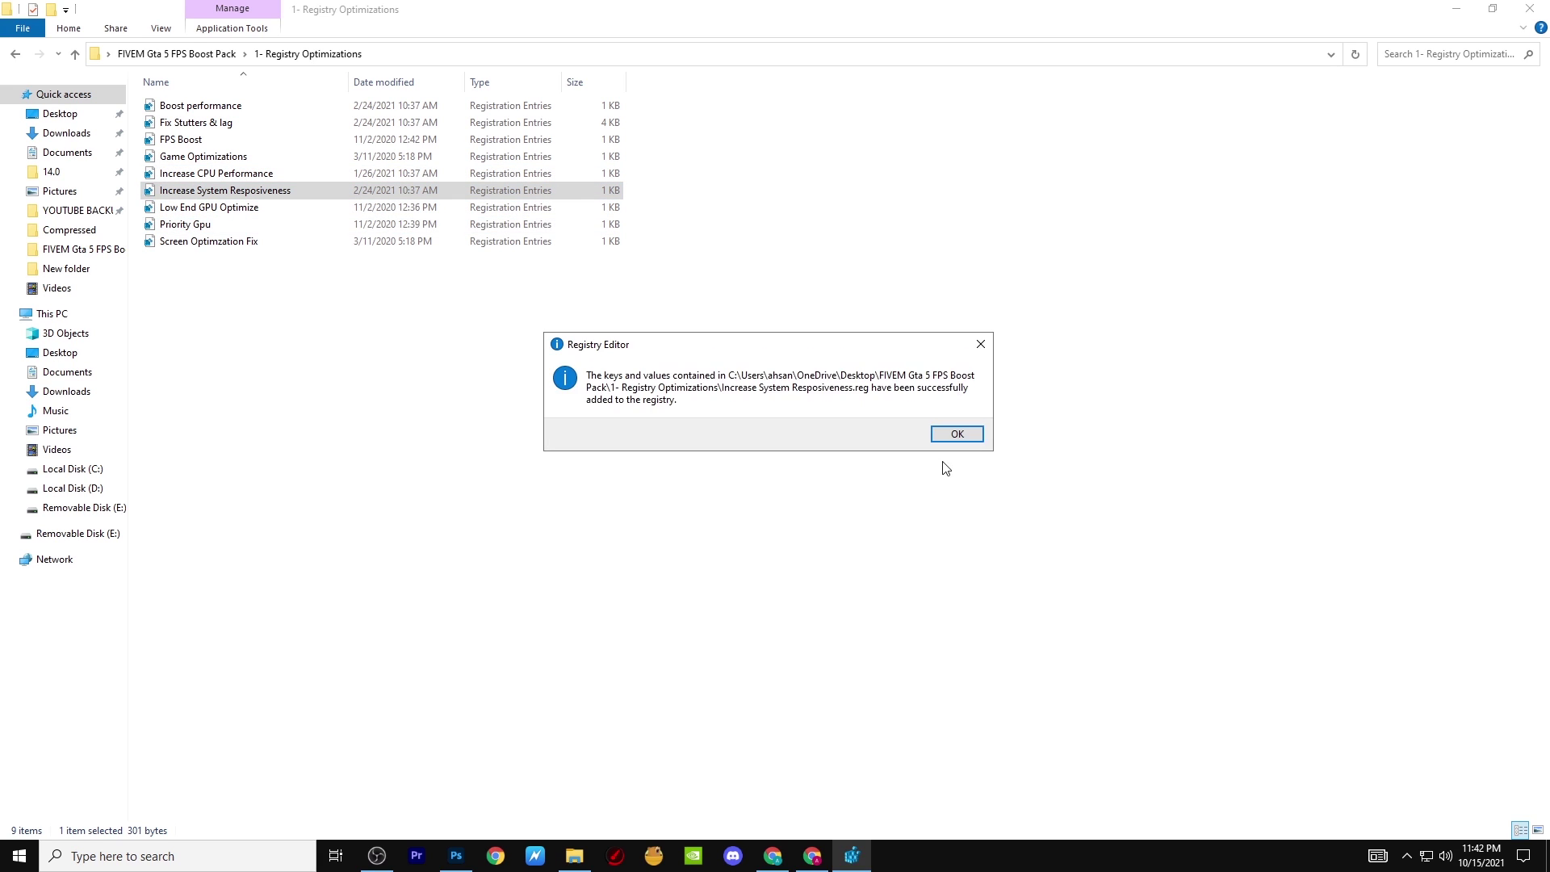
click(957, 433)
right_click(189, 208)
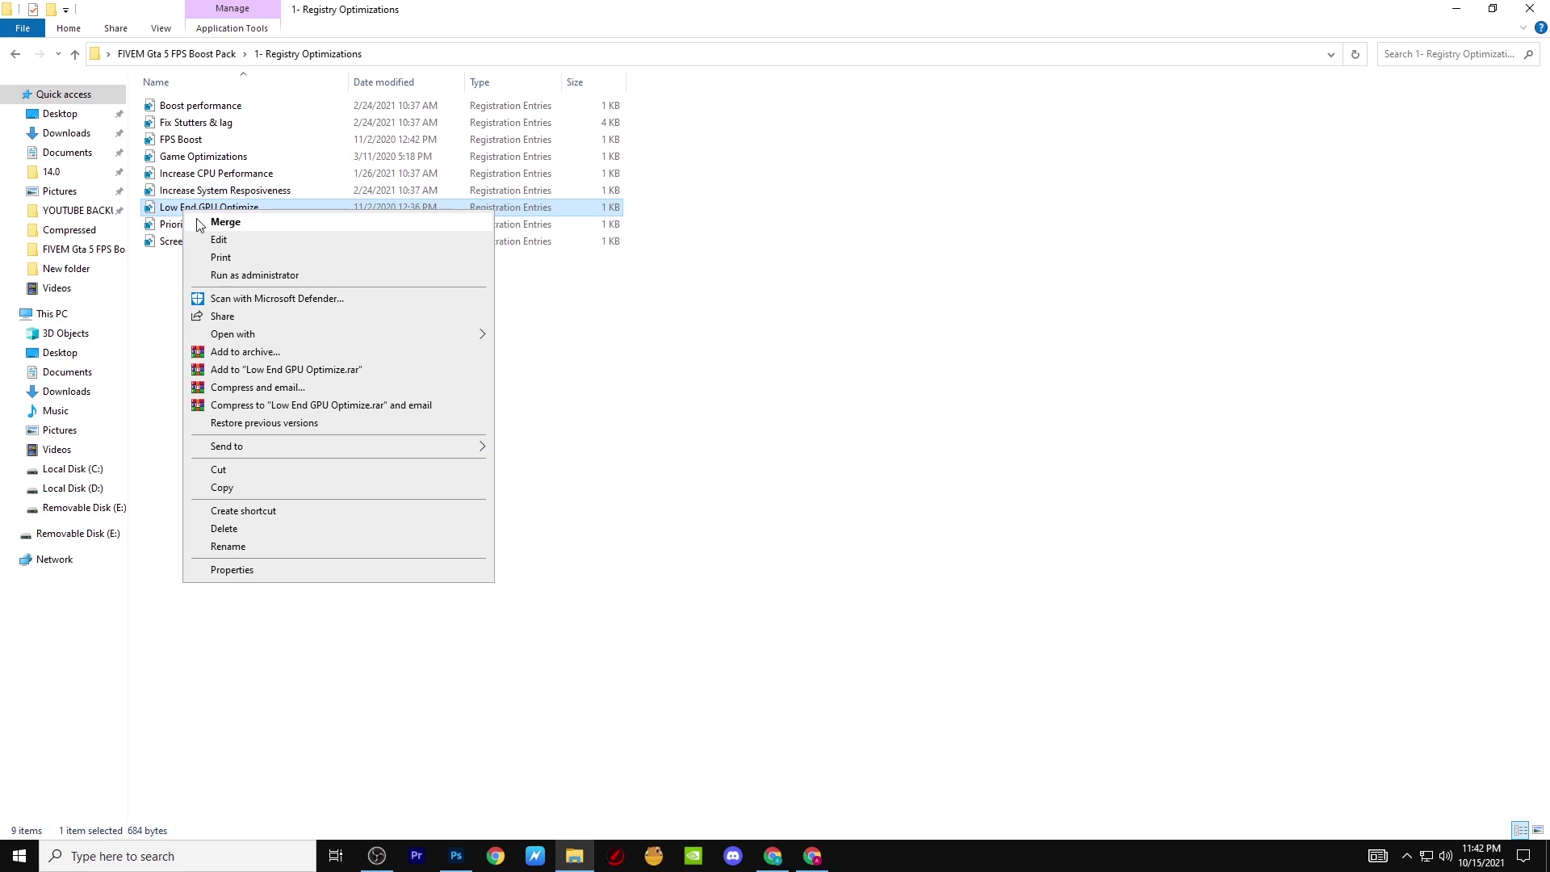
click(267, 218)
click(896, 452)
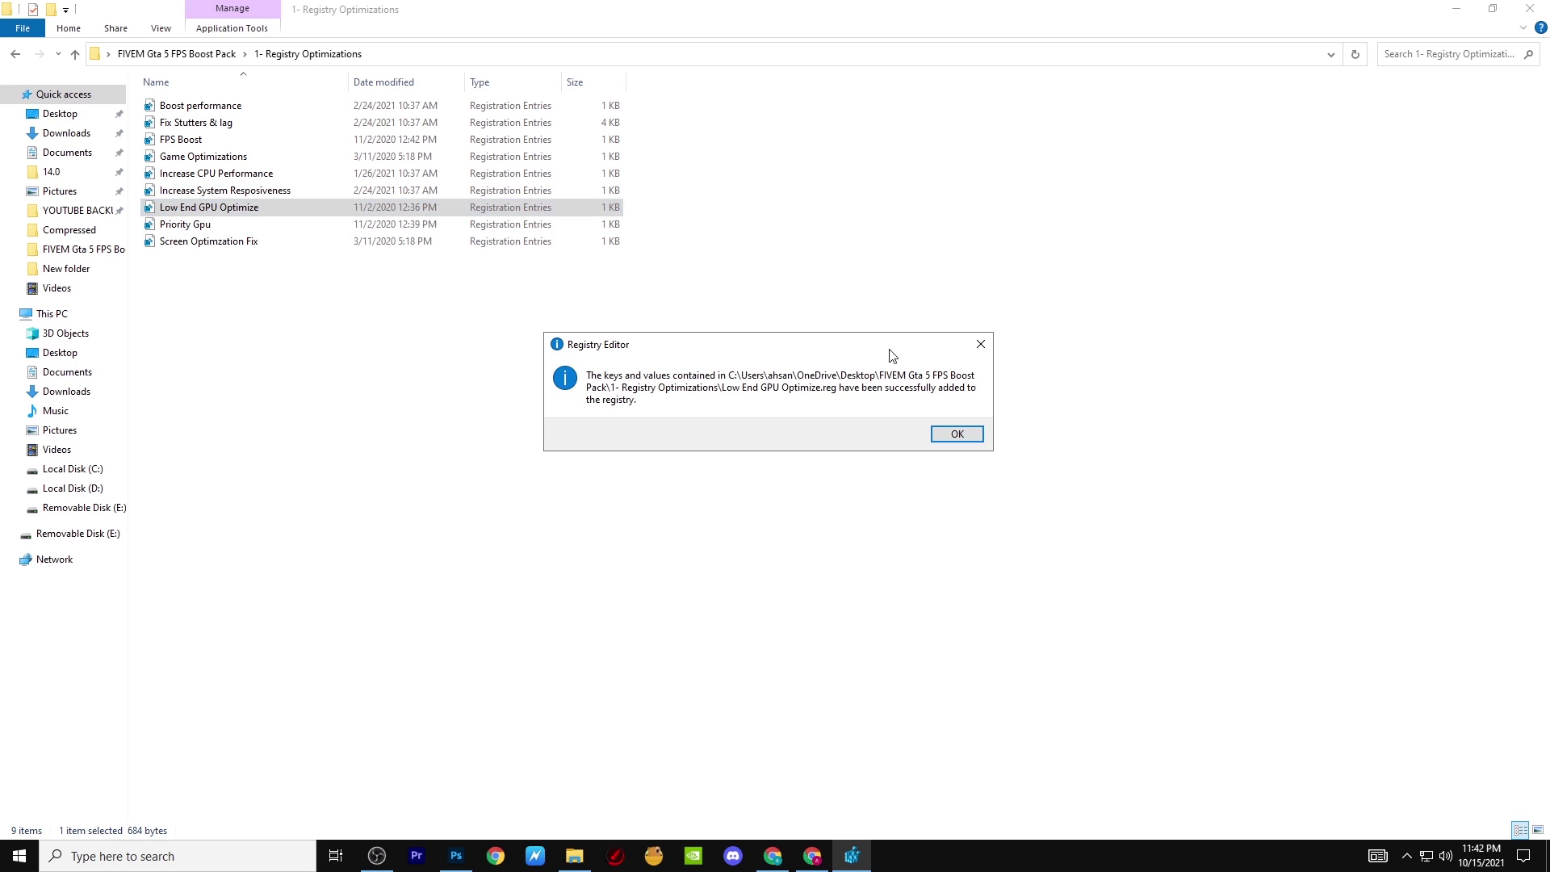
click(958, 436)
Merge the Priority Gpu and Screen Optimzation Fix files into the registry.
right_click(181, 225)
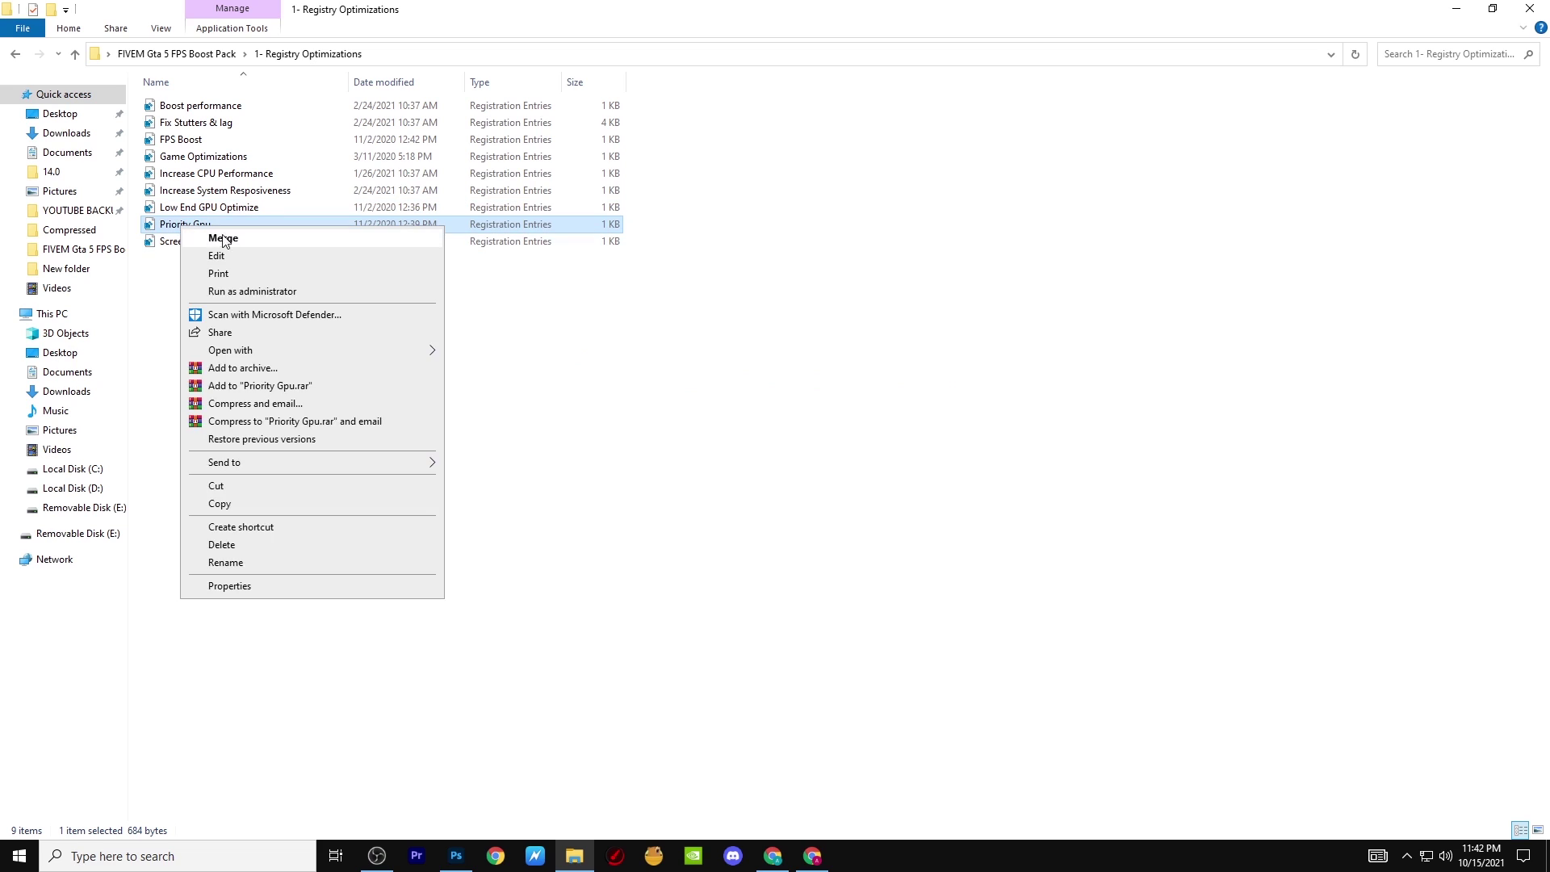
click(251, 235)
click(896, 452)
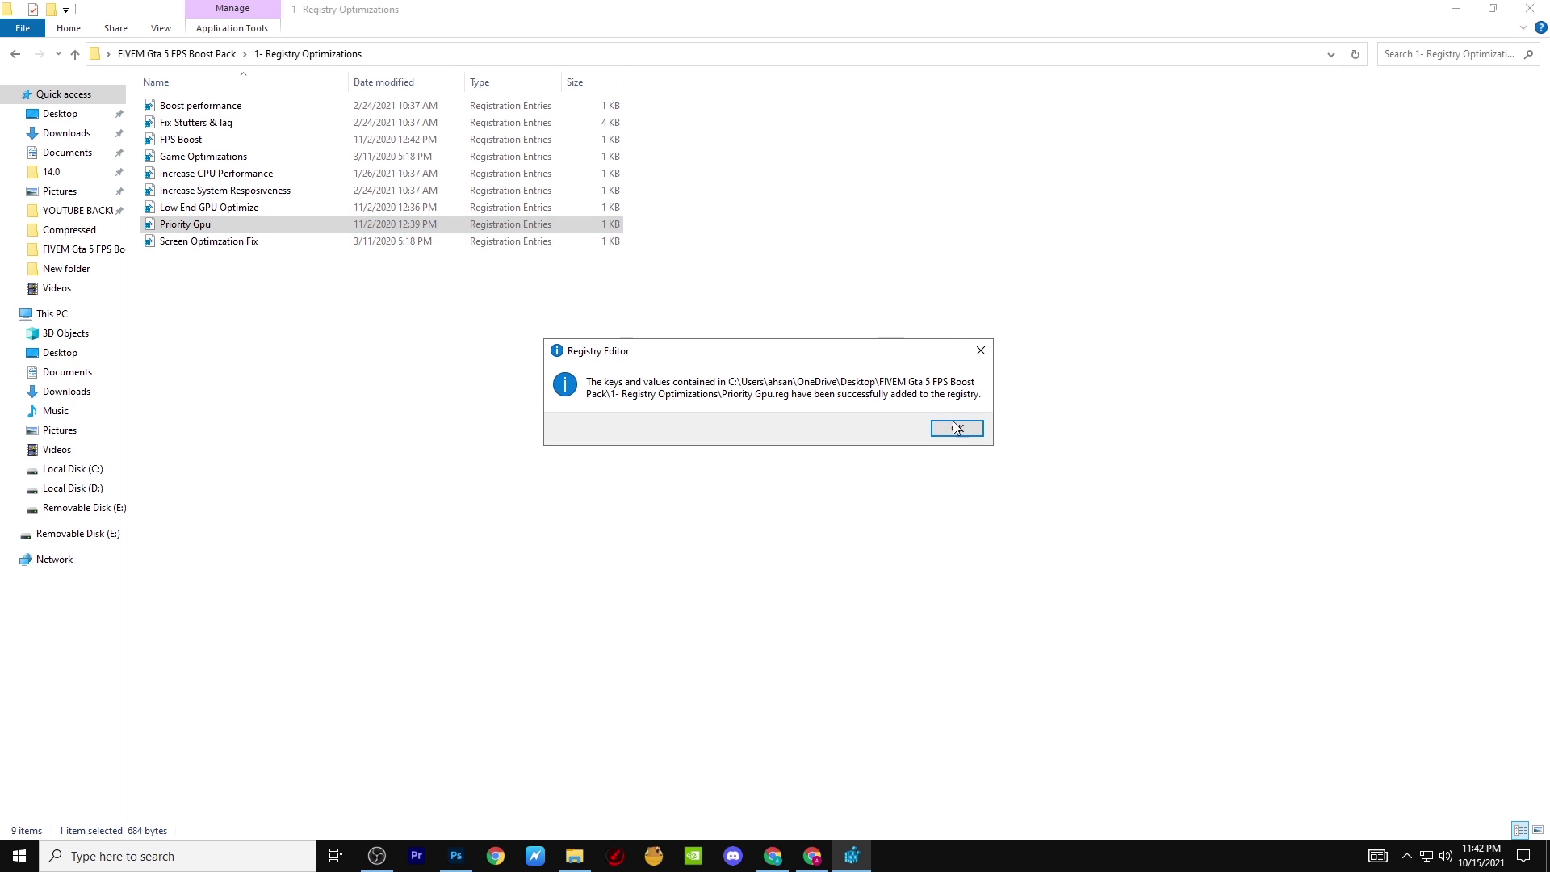
click(961, 434)
click(226, 241)
right_click(226, 240)
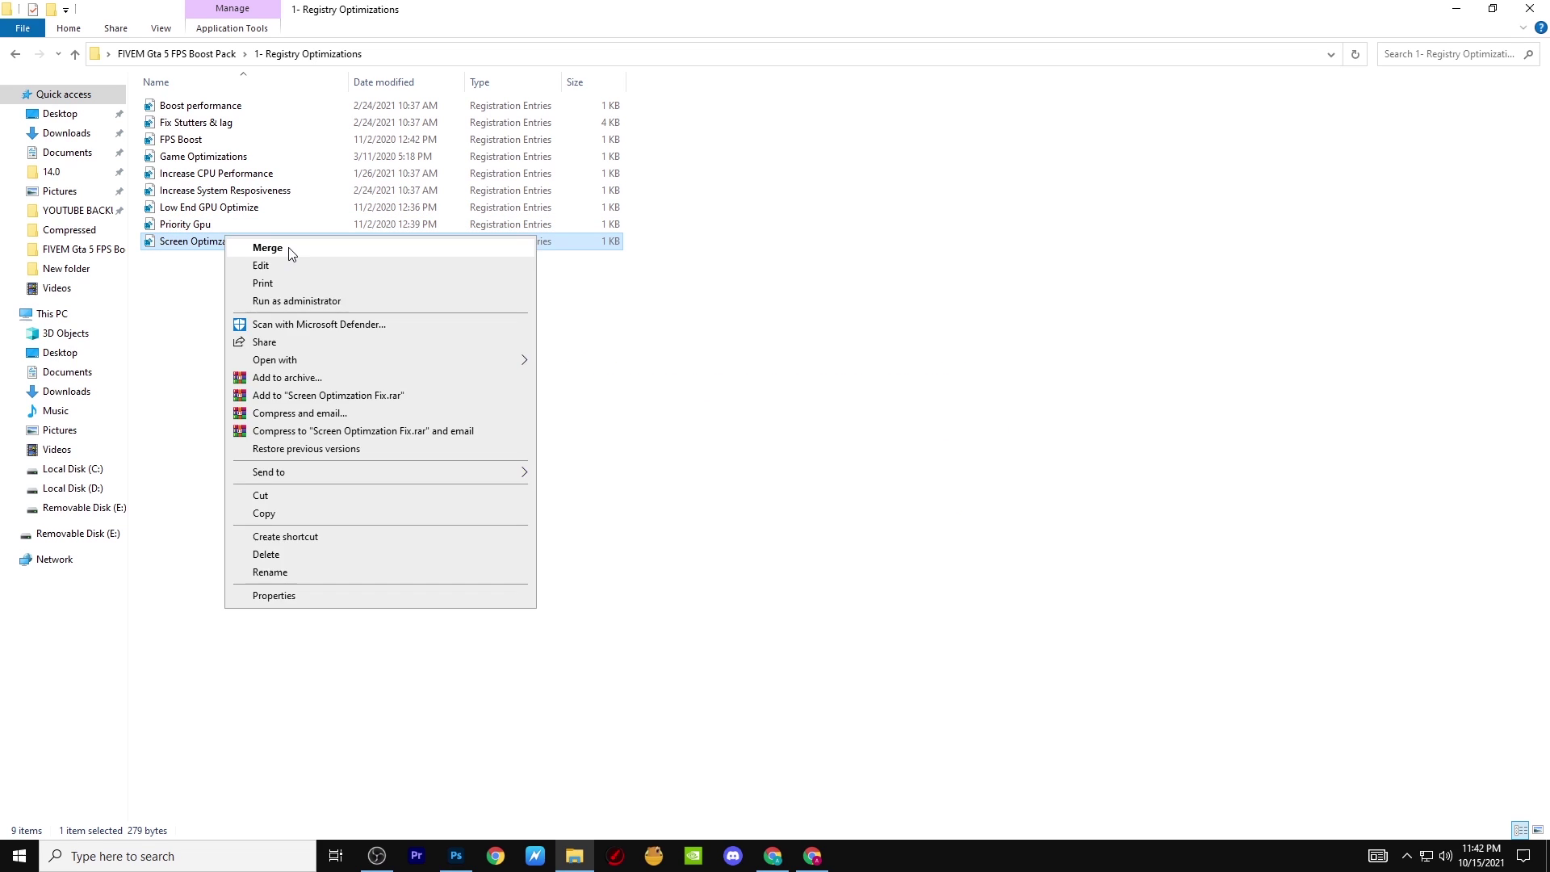
click(266, 246)
click(896, 452)
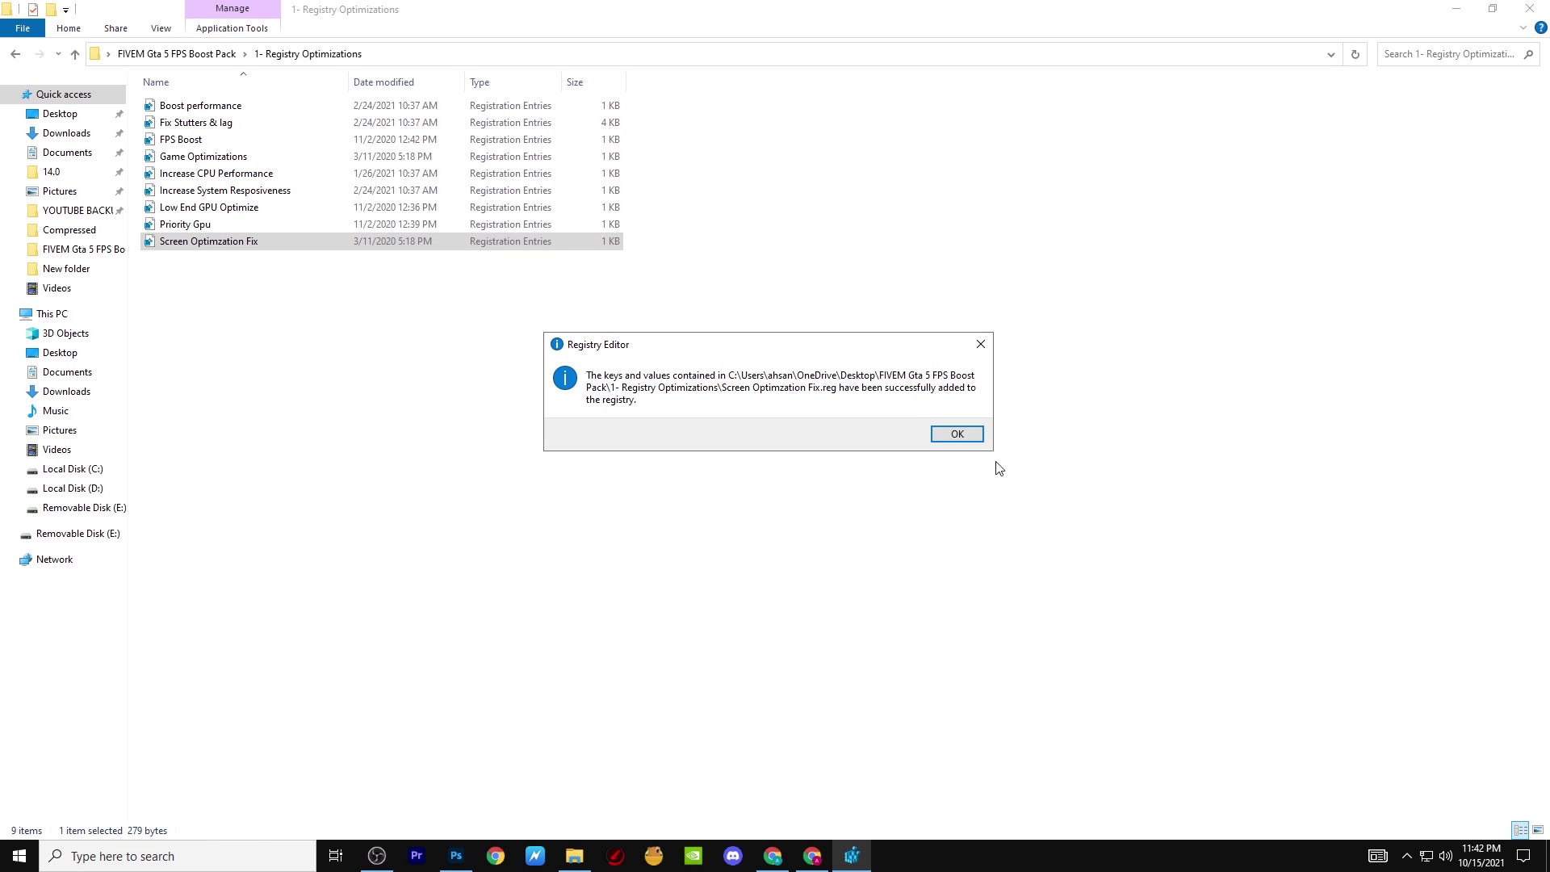
click(964, 436)
drag(242, 315, 343, 100)
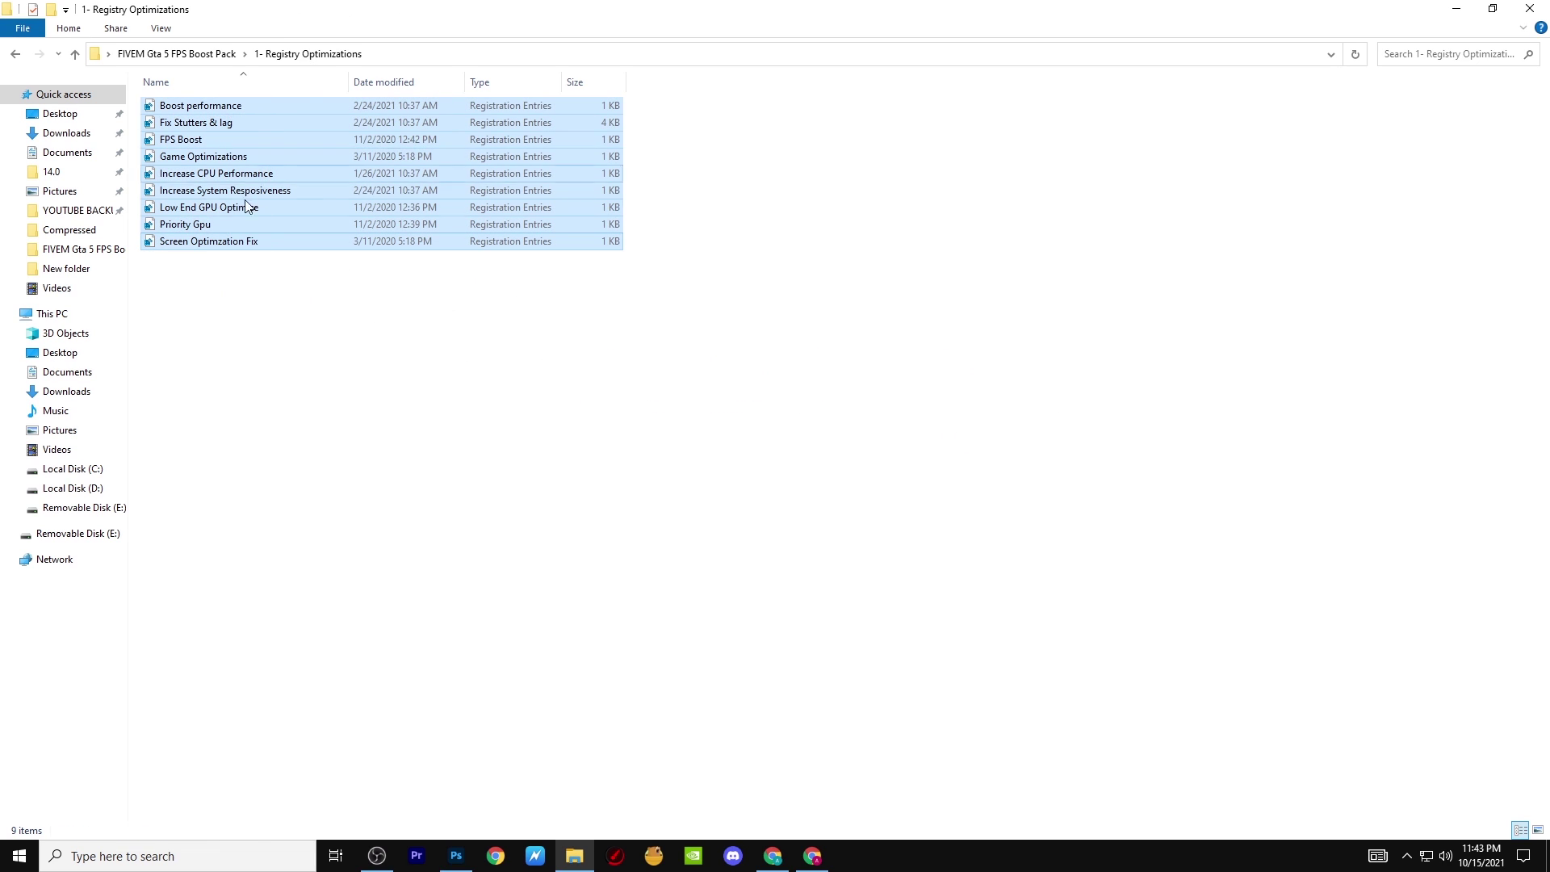
Install Mem Reduct from the pack's 2- Programs folder with default options and clean the memory with it.
key(BackSpace)
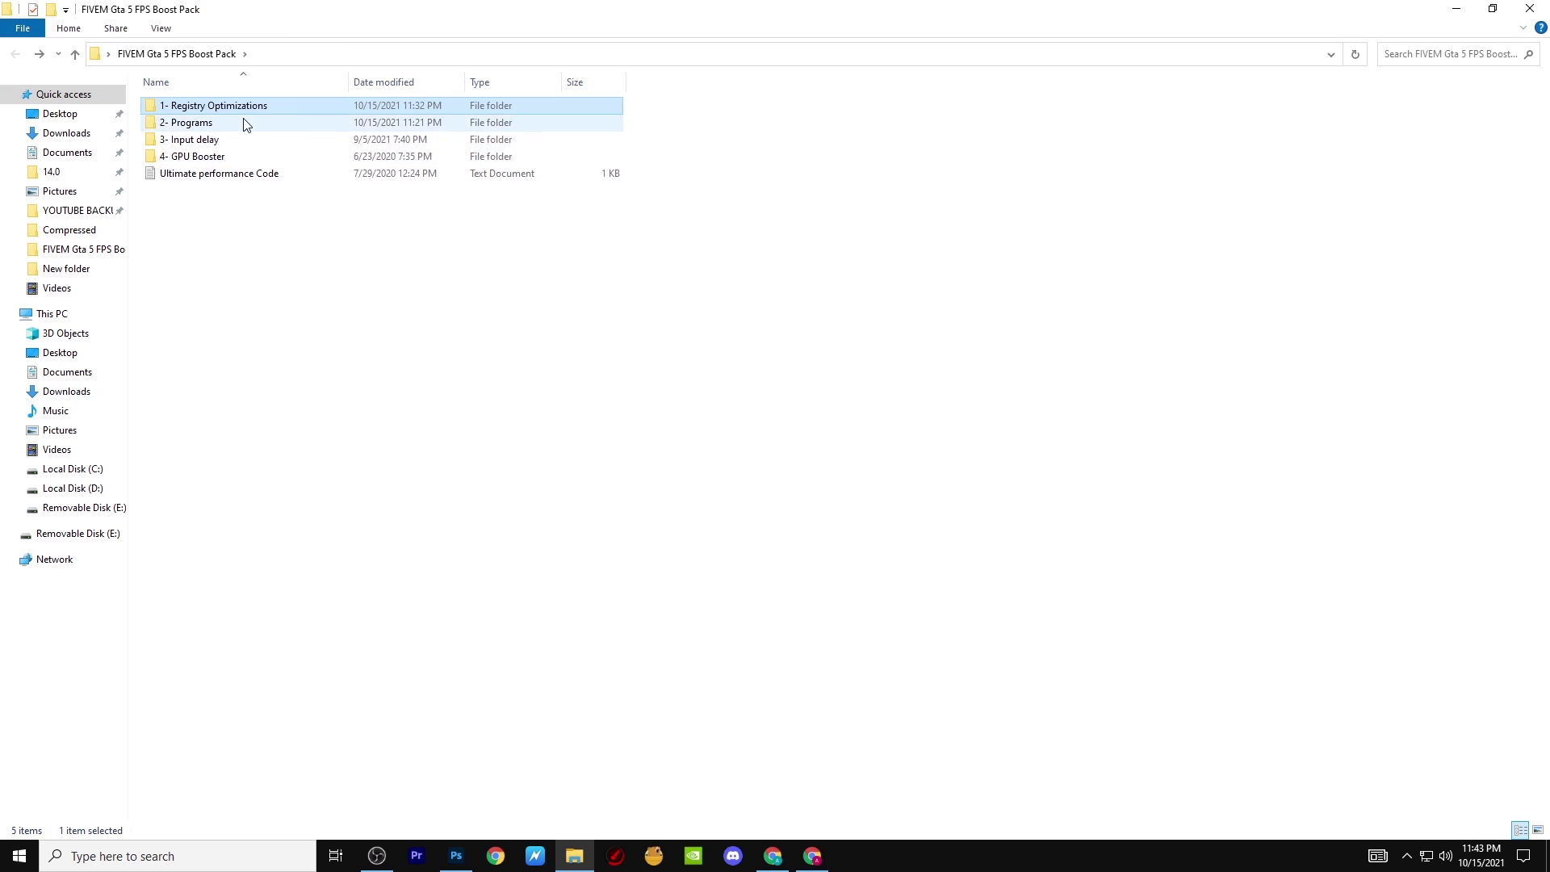
double_click(234, 121)
double_click(201, 106)
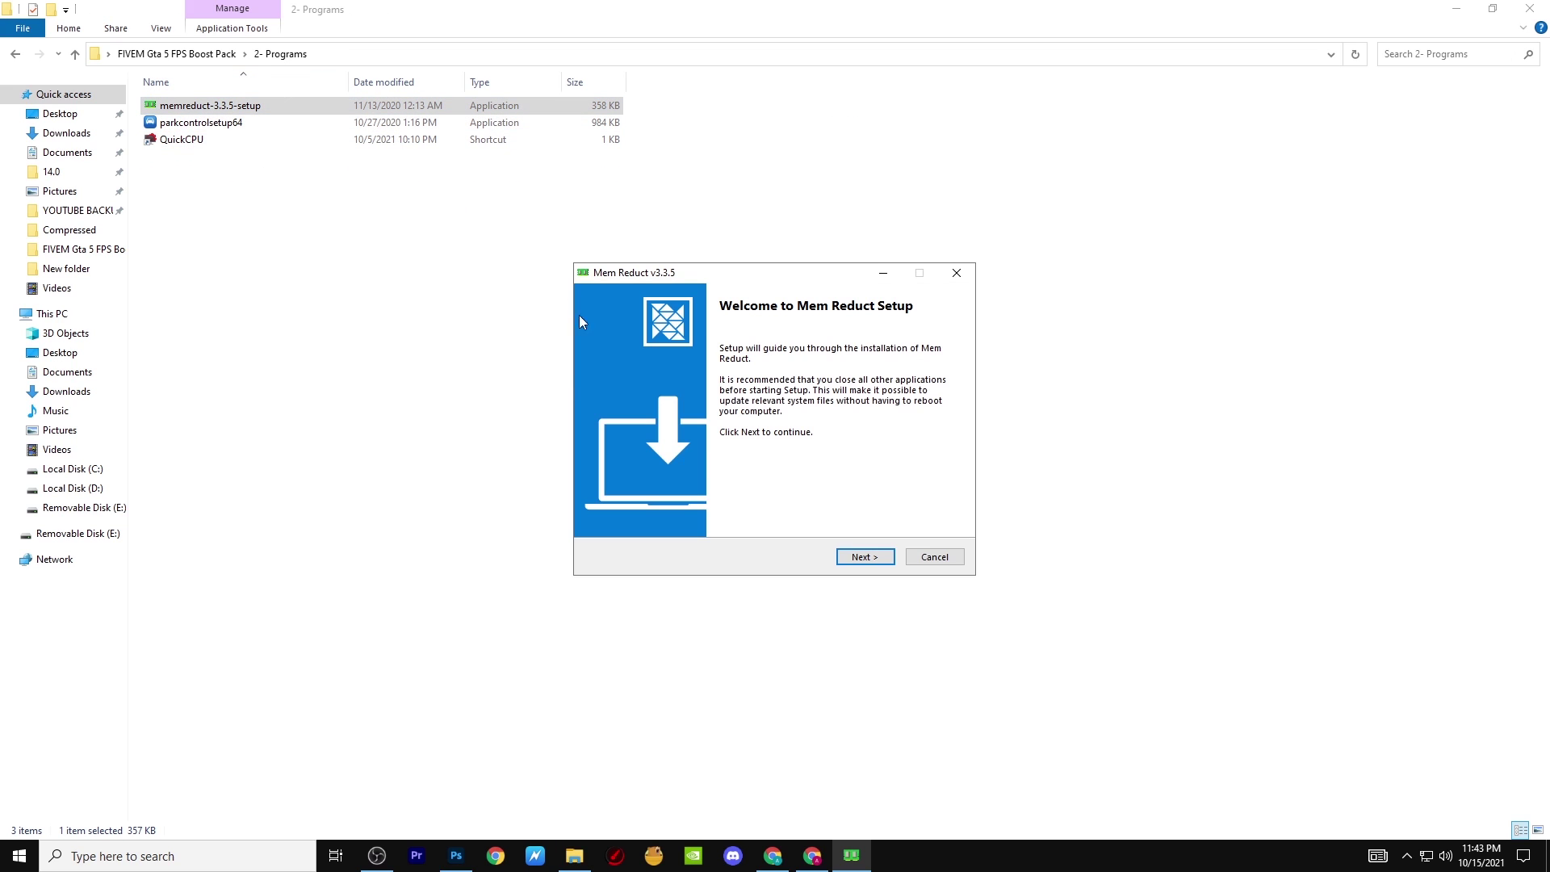
click(889, 556)
click(888, 557)
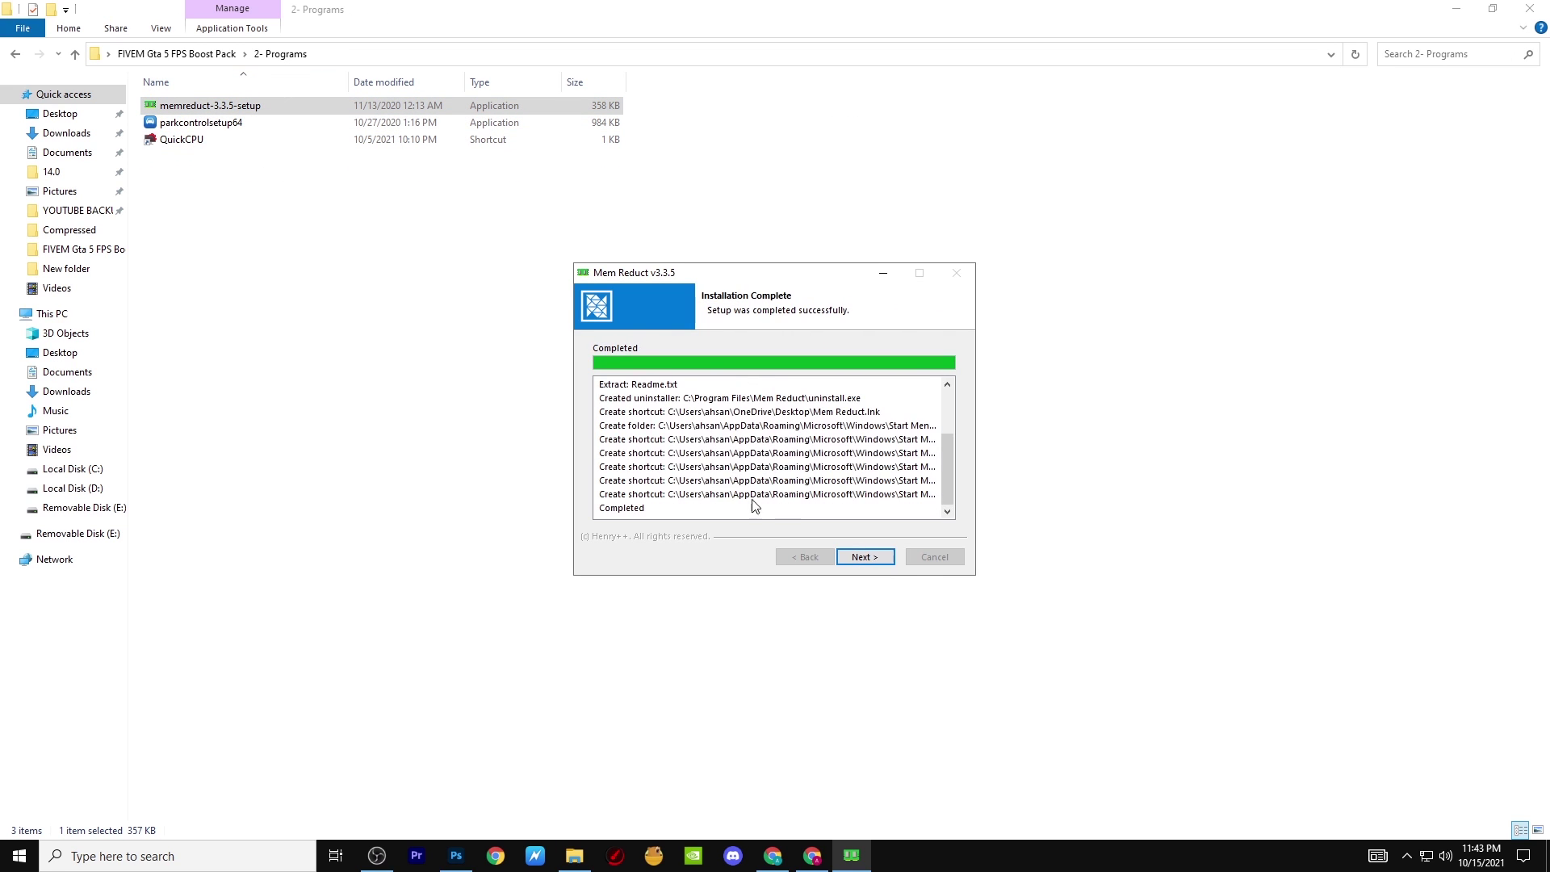
click(888, 557)
click(891, 557)
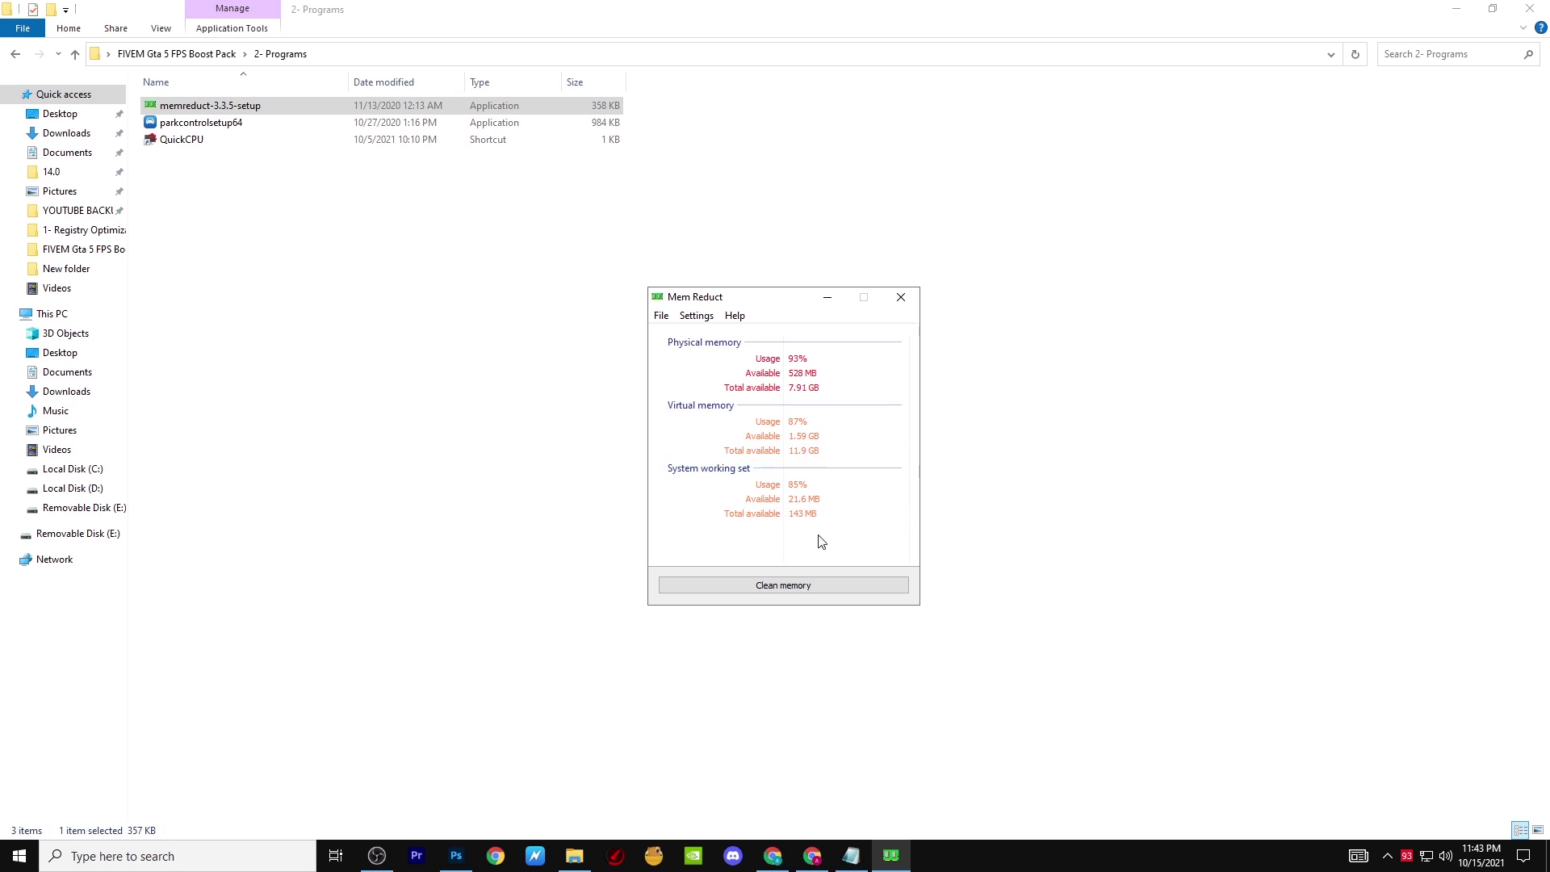
click(791, 584)
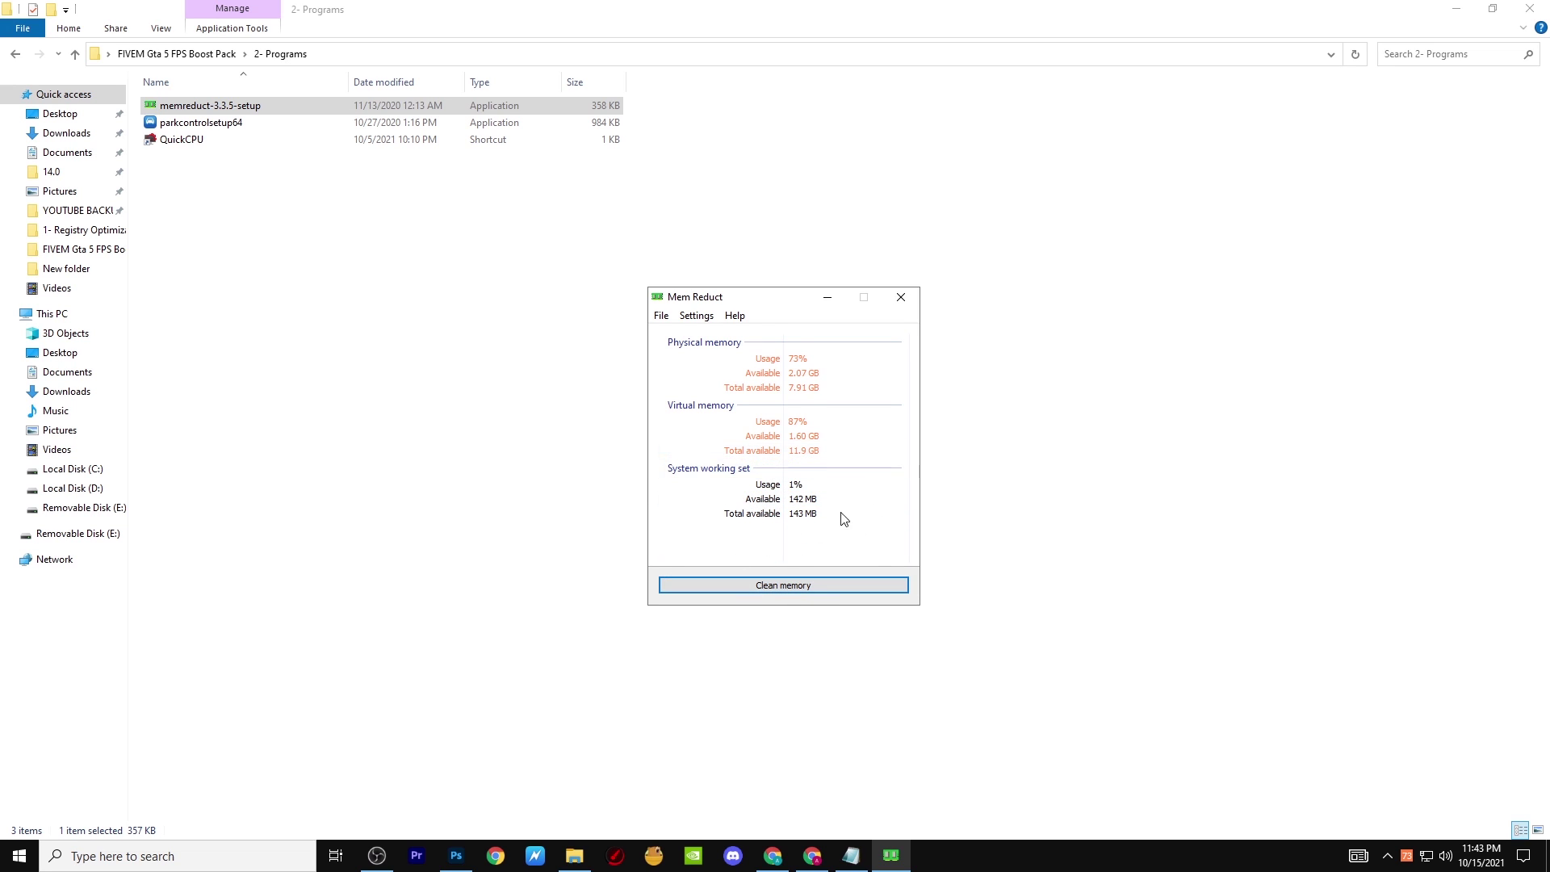
click(827, 297)
Install ParkControl from parkcontrolsetup64 in English, accepting the license agreement.
double_click(218, 123)
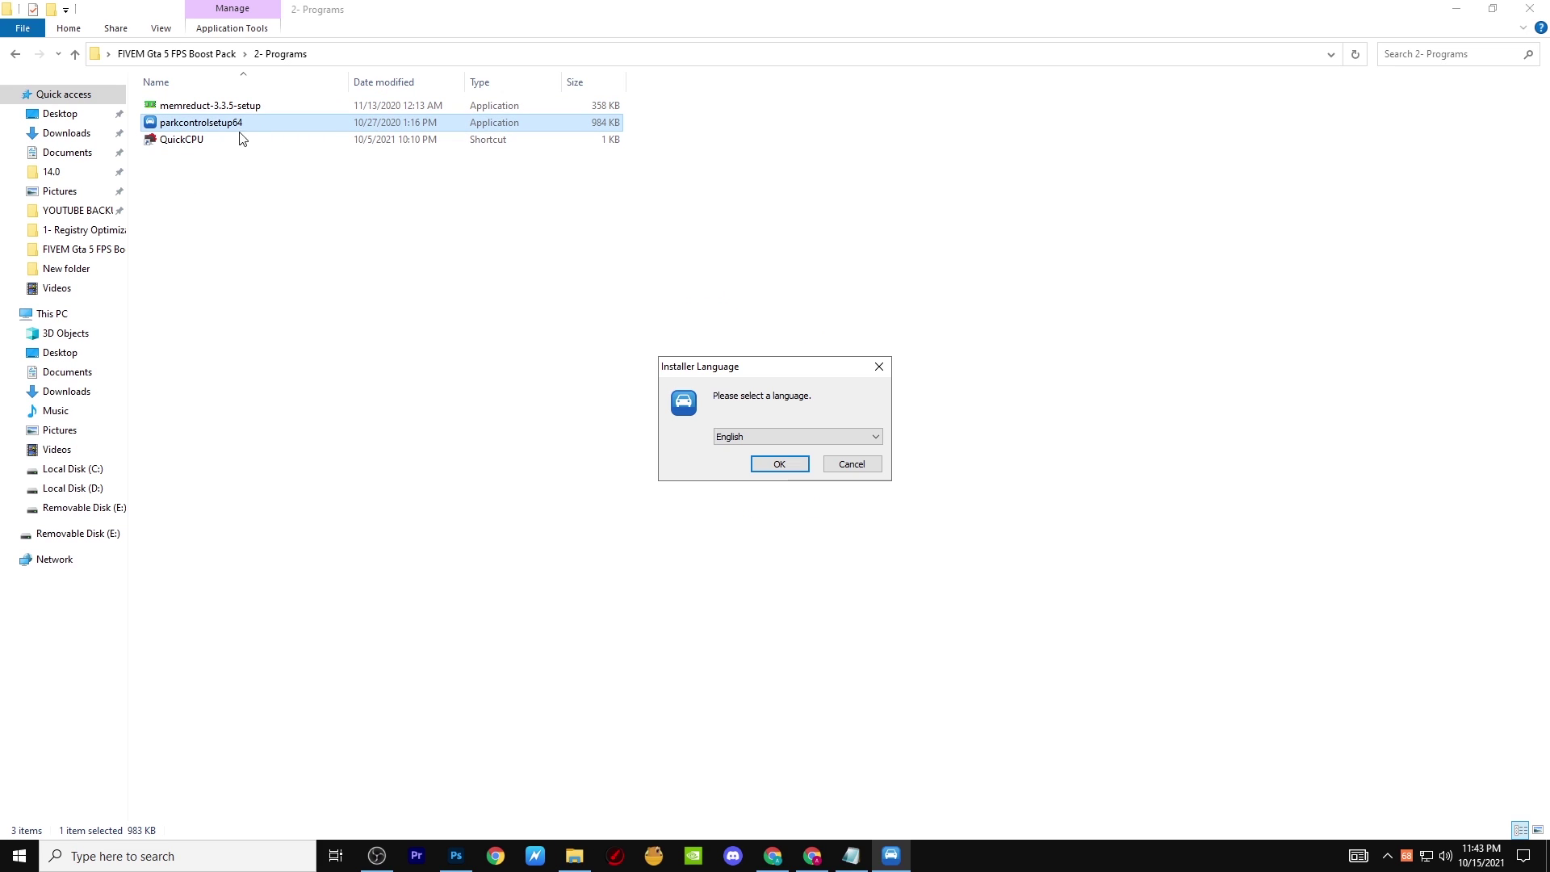
click(780, 466)
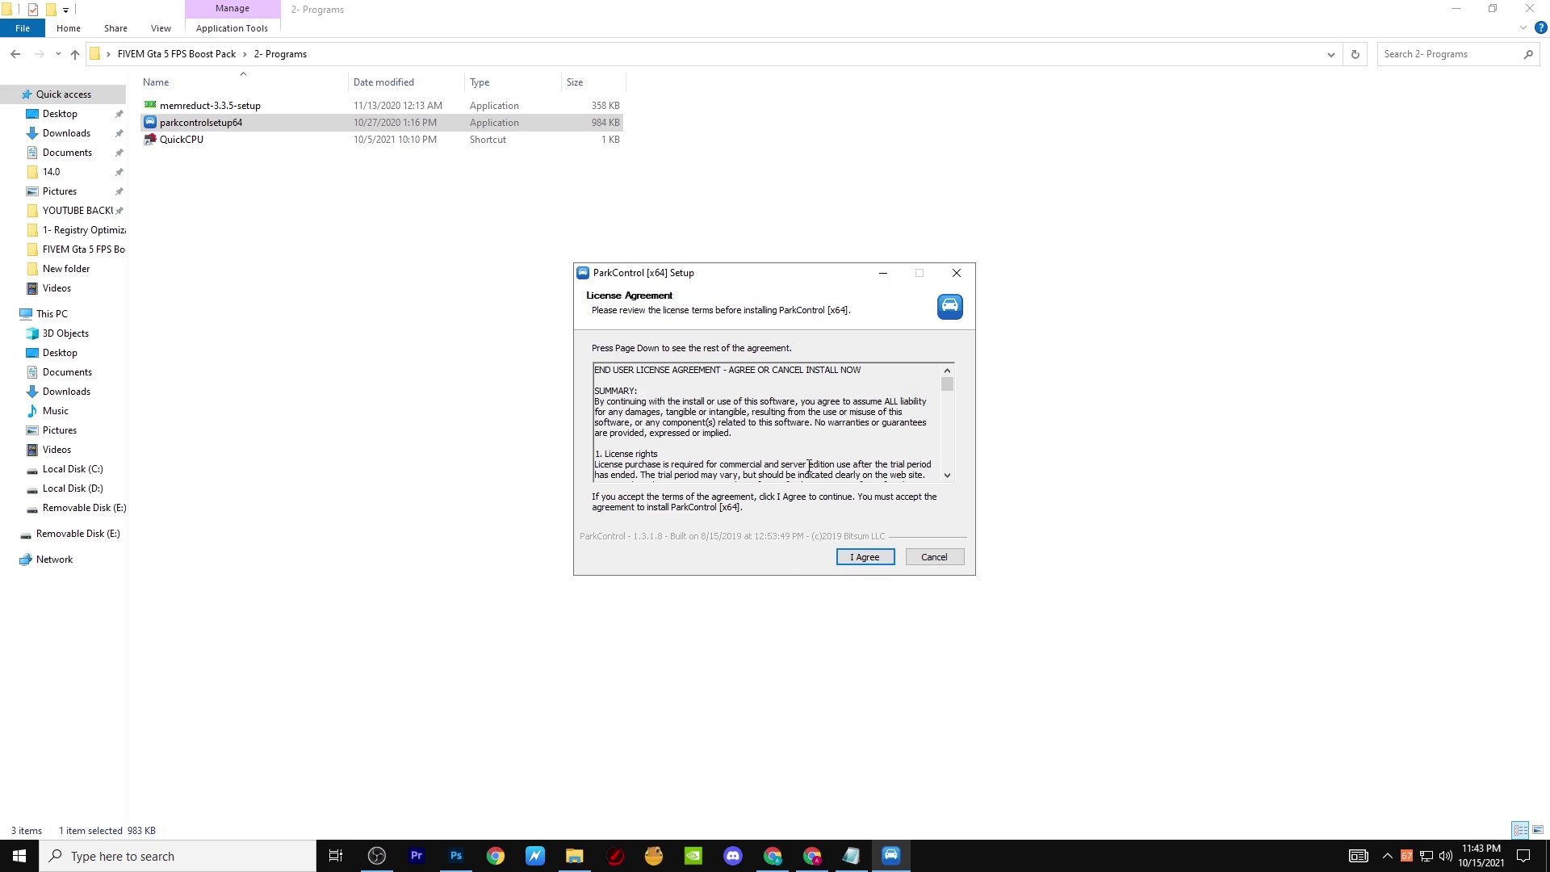
click(874, 555)
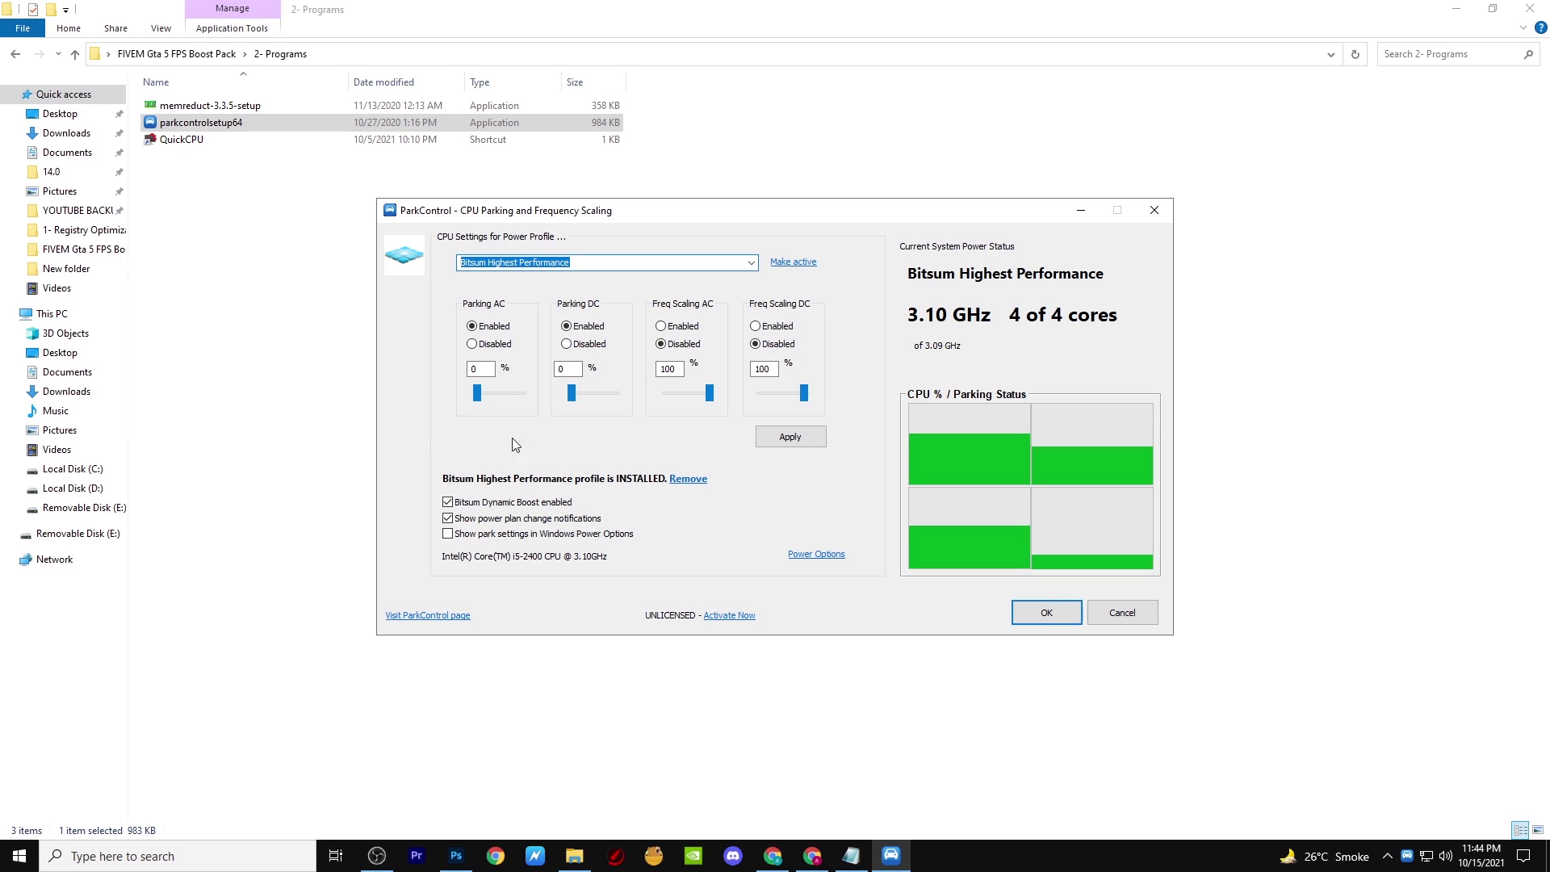
Enable Freq Scaling AC and DC in ParkControl and set all parking and scaling values to 100%.
click(660, 326)
click(755, 325)
drag(477, 393, 806, 393)
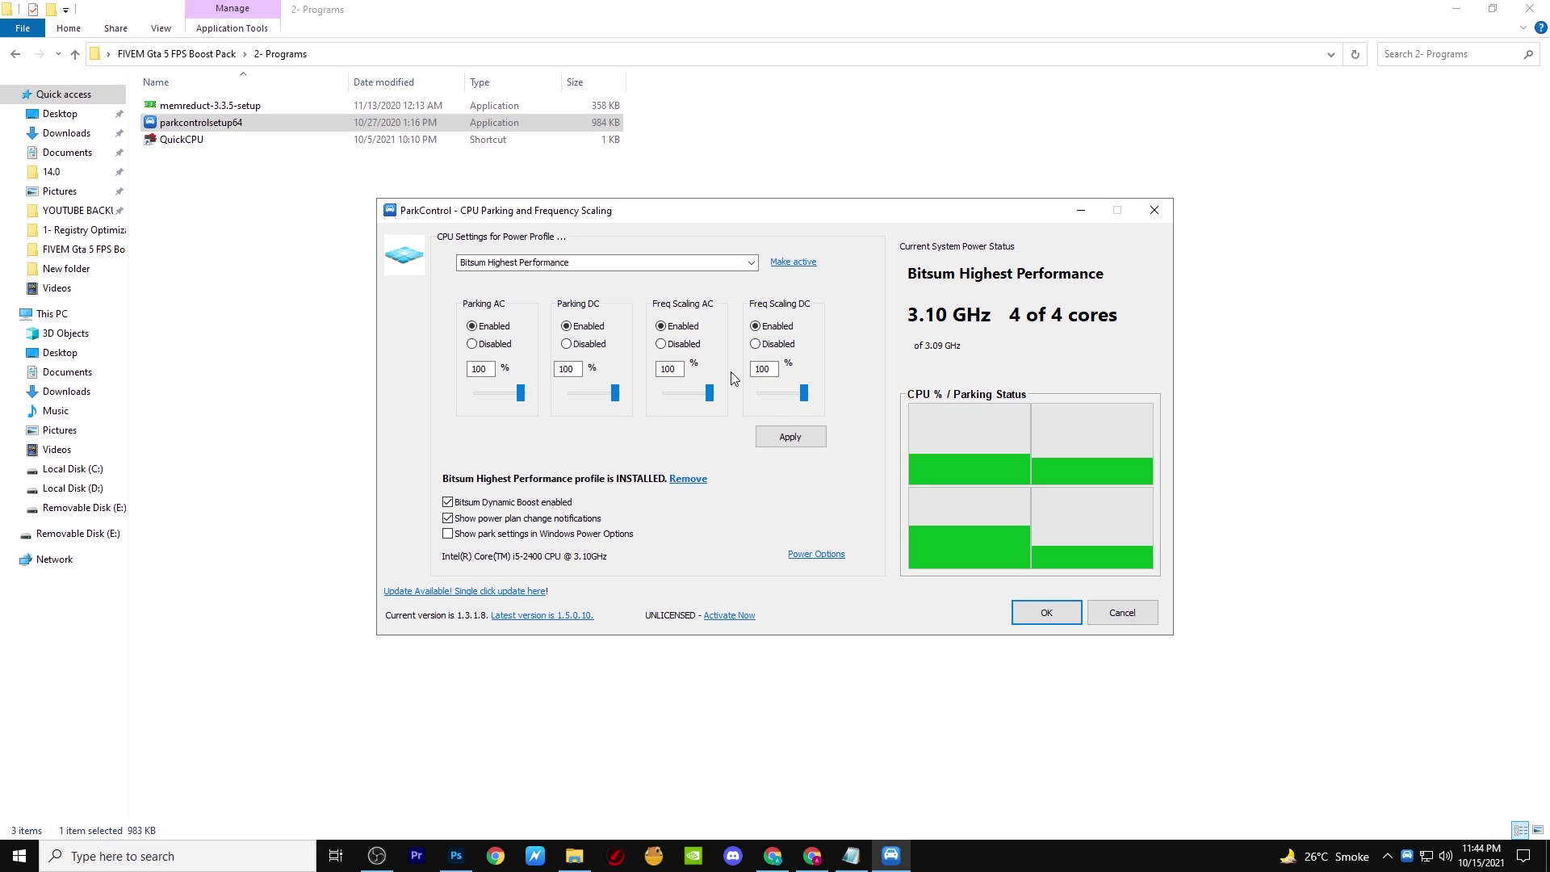
Keep Bitsum Highest Performance as the power profile, apply the CPU settings and close ParkControl.
click(750, 262)
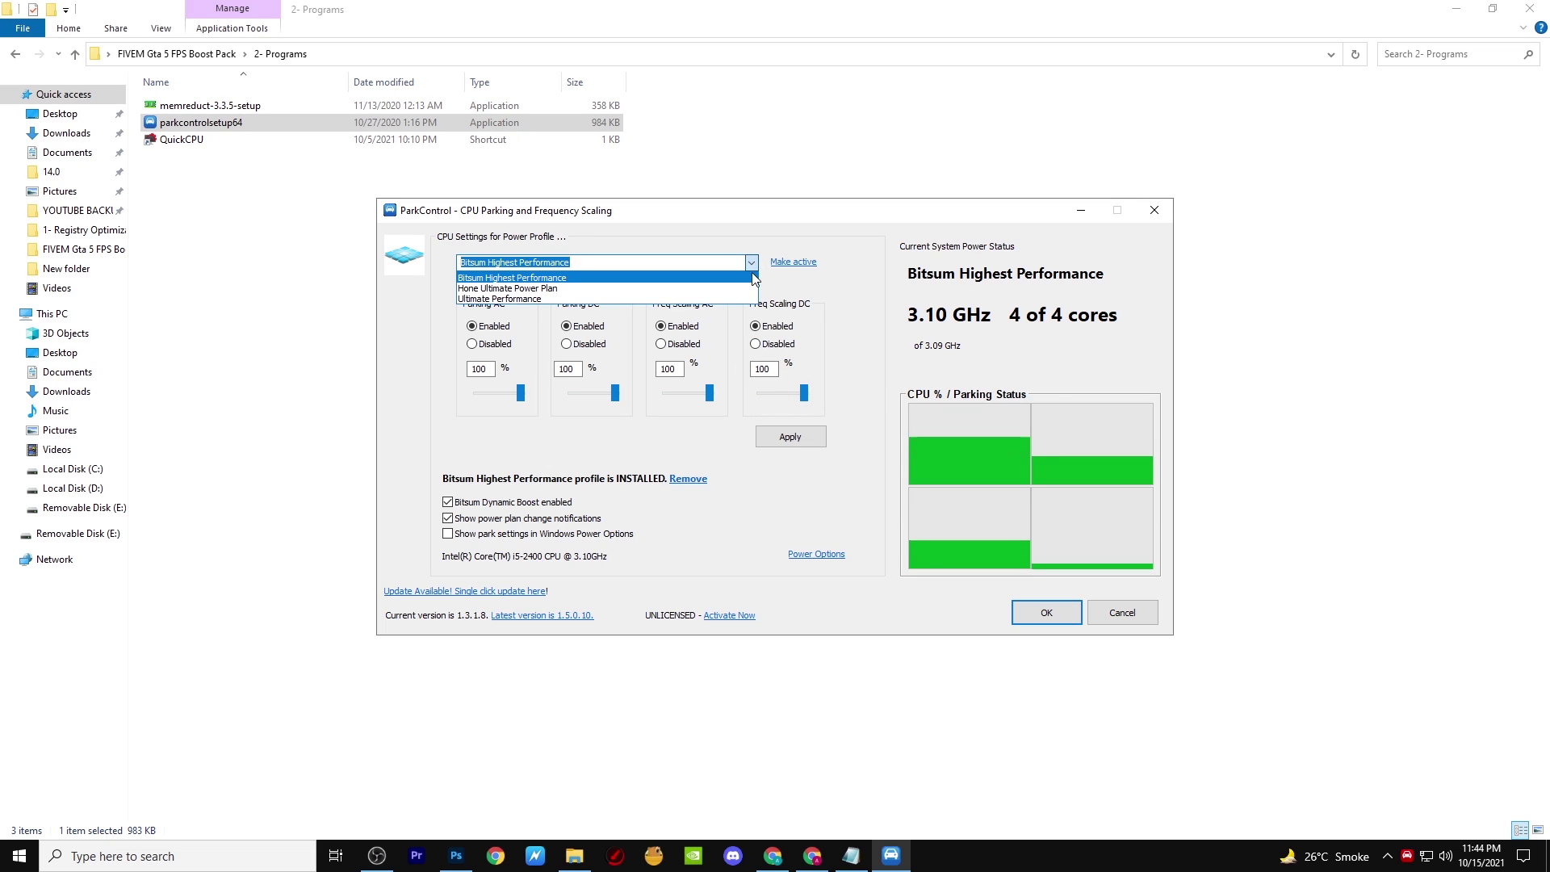
click(600, 262)
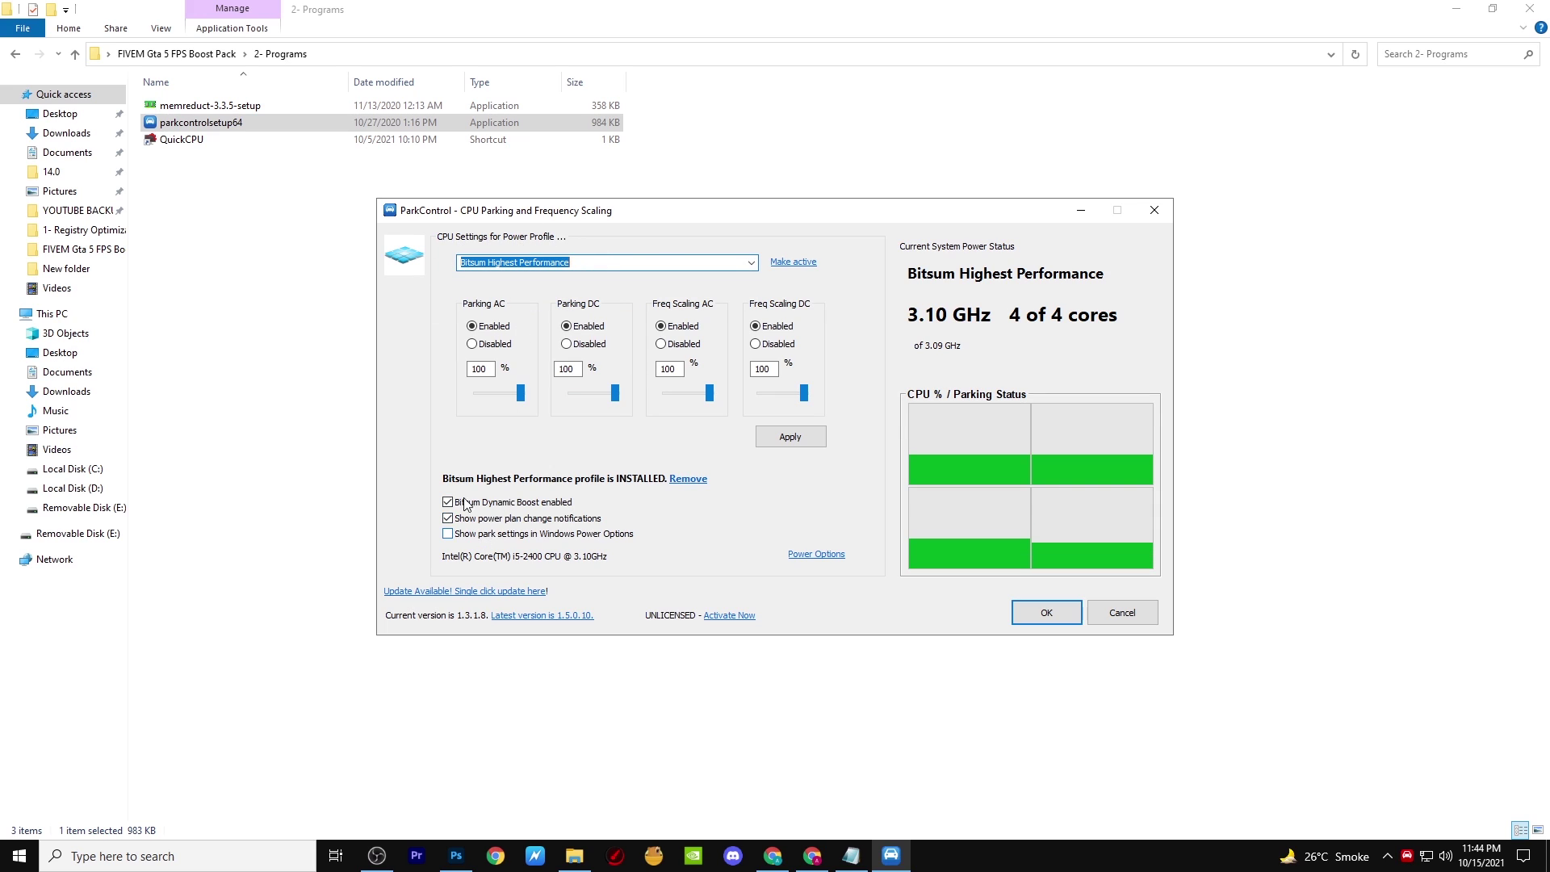
click(791, 438)
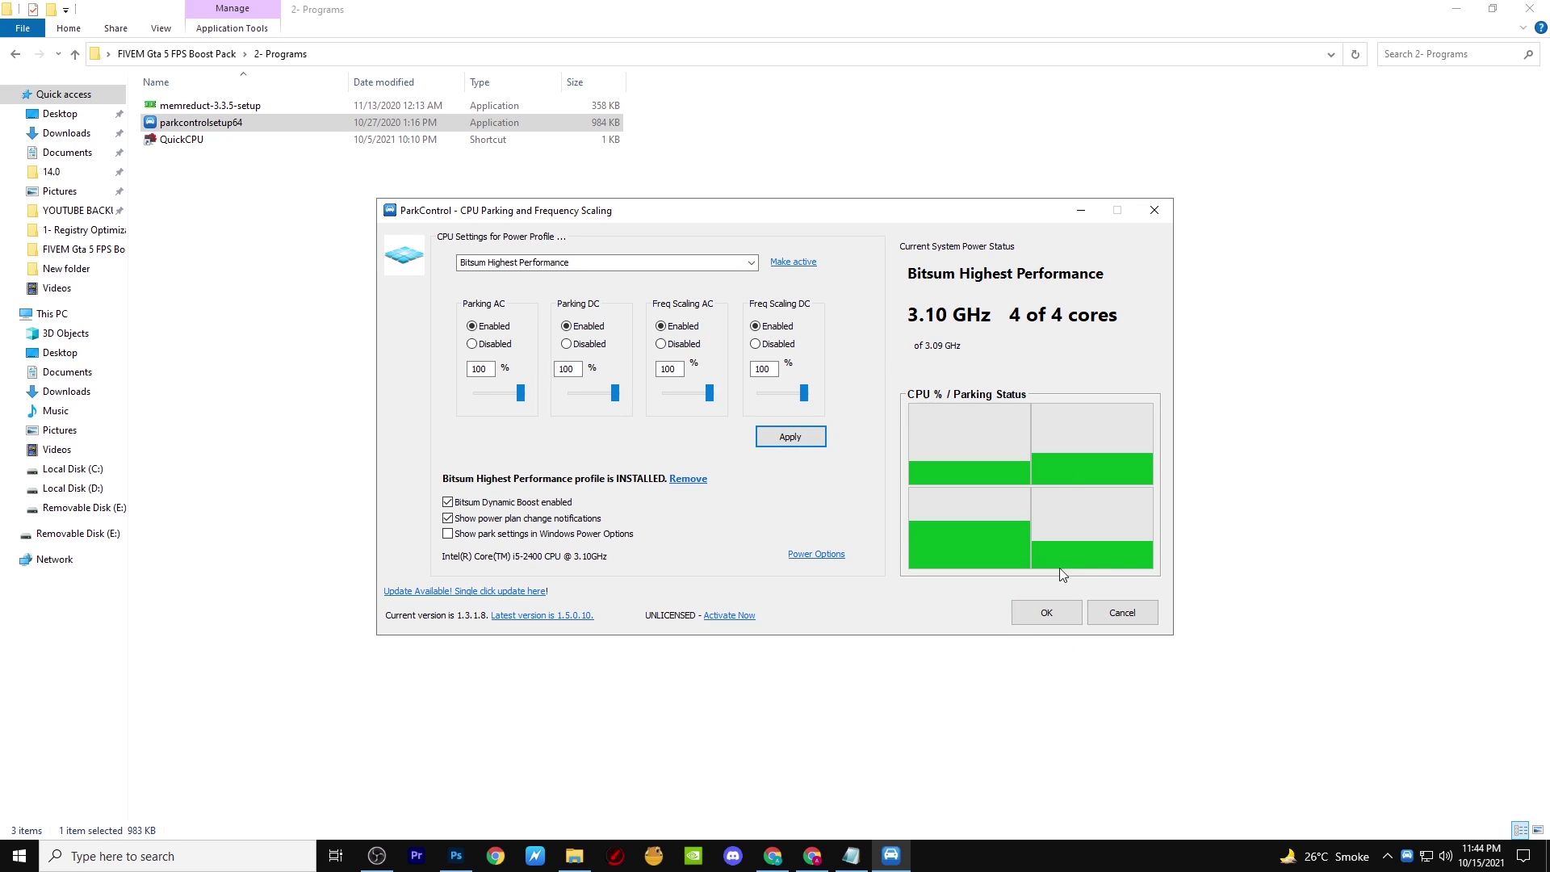
click(1046, 612)
Launch QuickCPU from the 2- Programs folder and choose Bitsum Highest Performance as the system power plan.
double_click(281, 142)
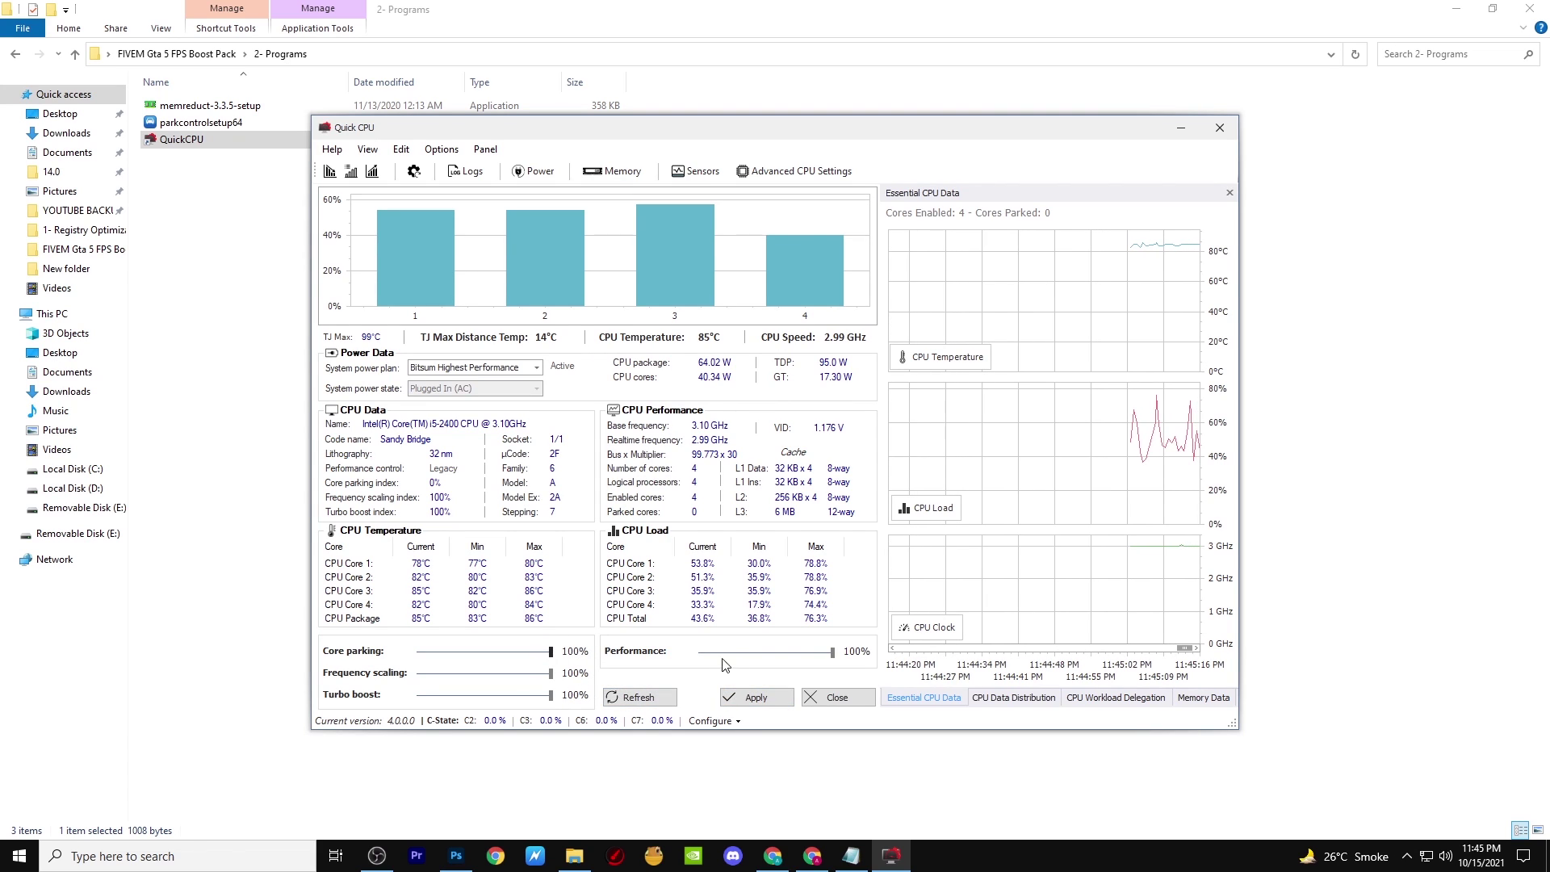
click(533, 368)
click(532, 369)
click(532, 369)
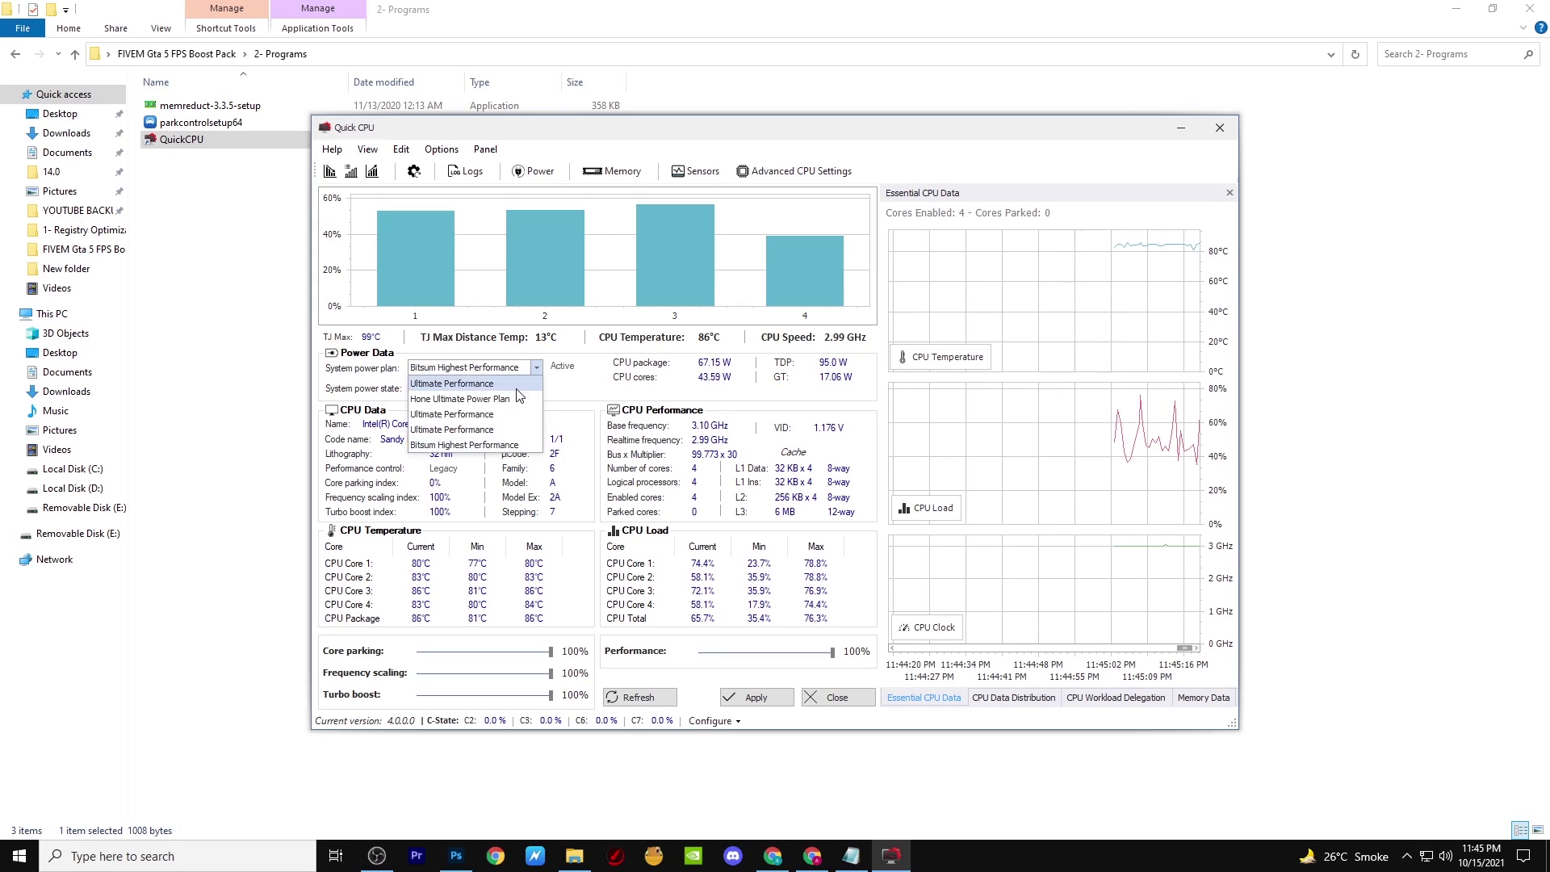
click(497, 446)
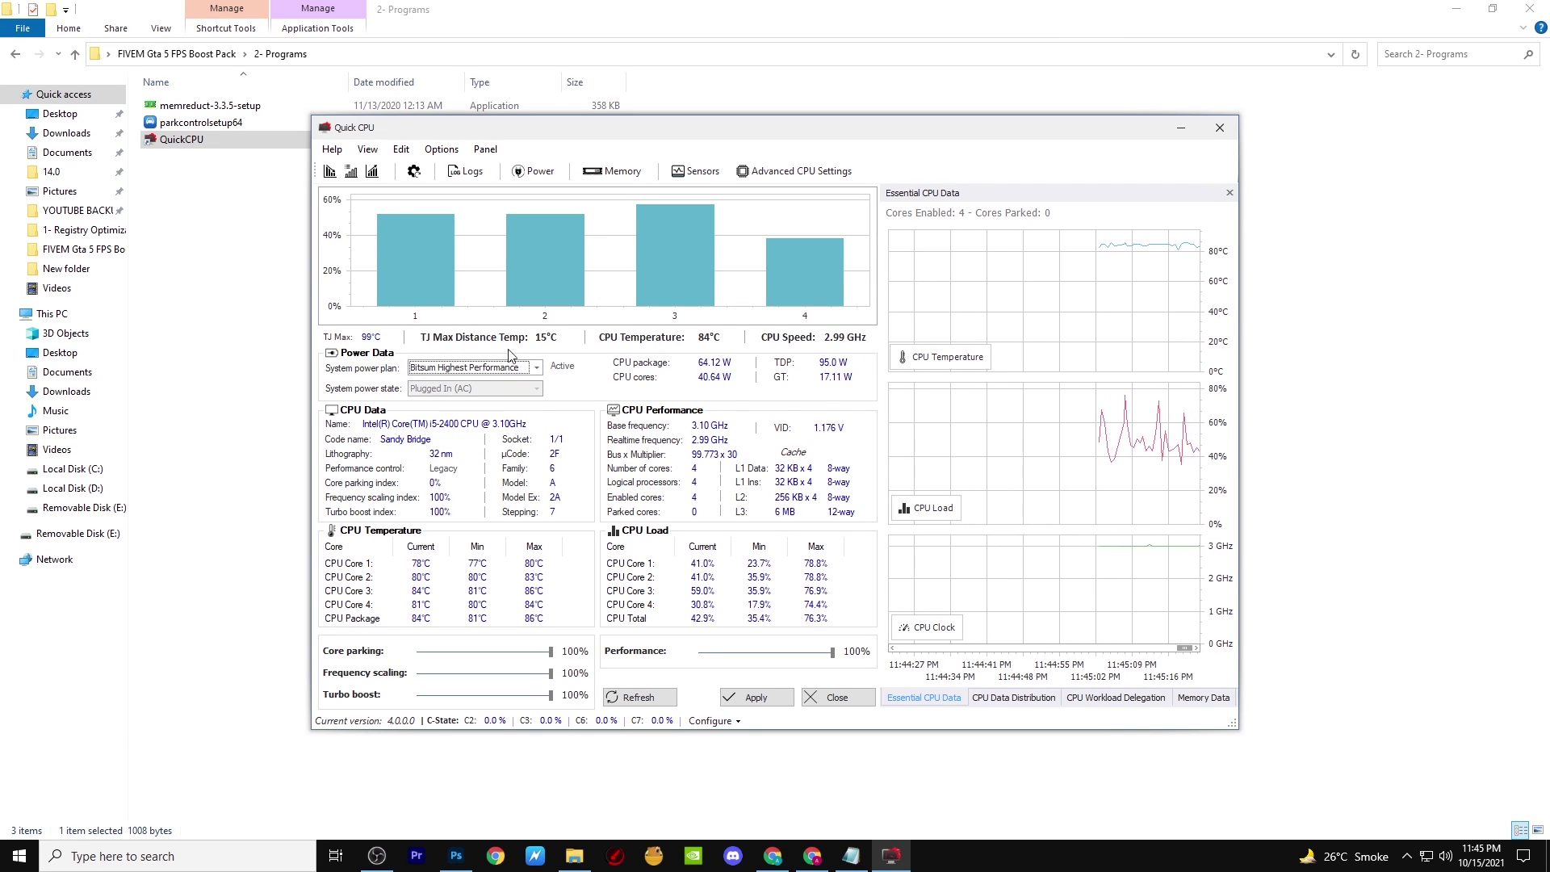
Apply the Quick CPU settings with the Bitsum Highest Performance power plan and close Quick CPU.
click(755, 697)
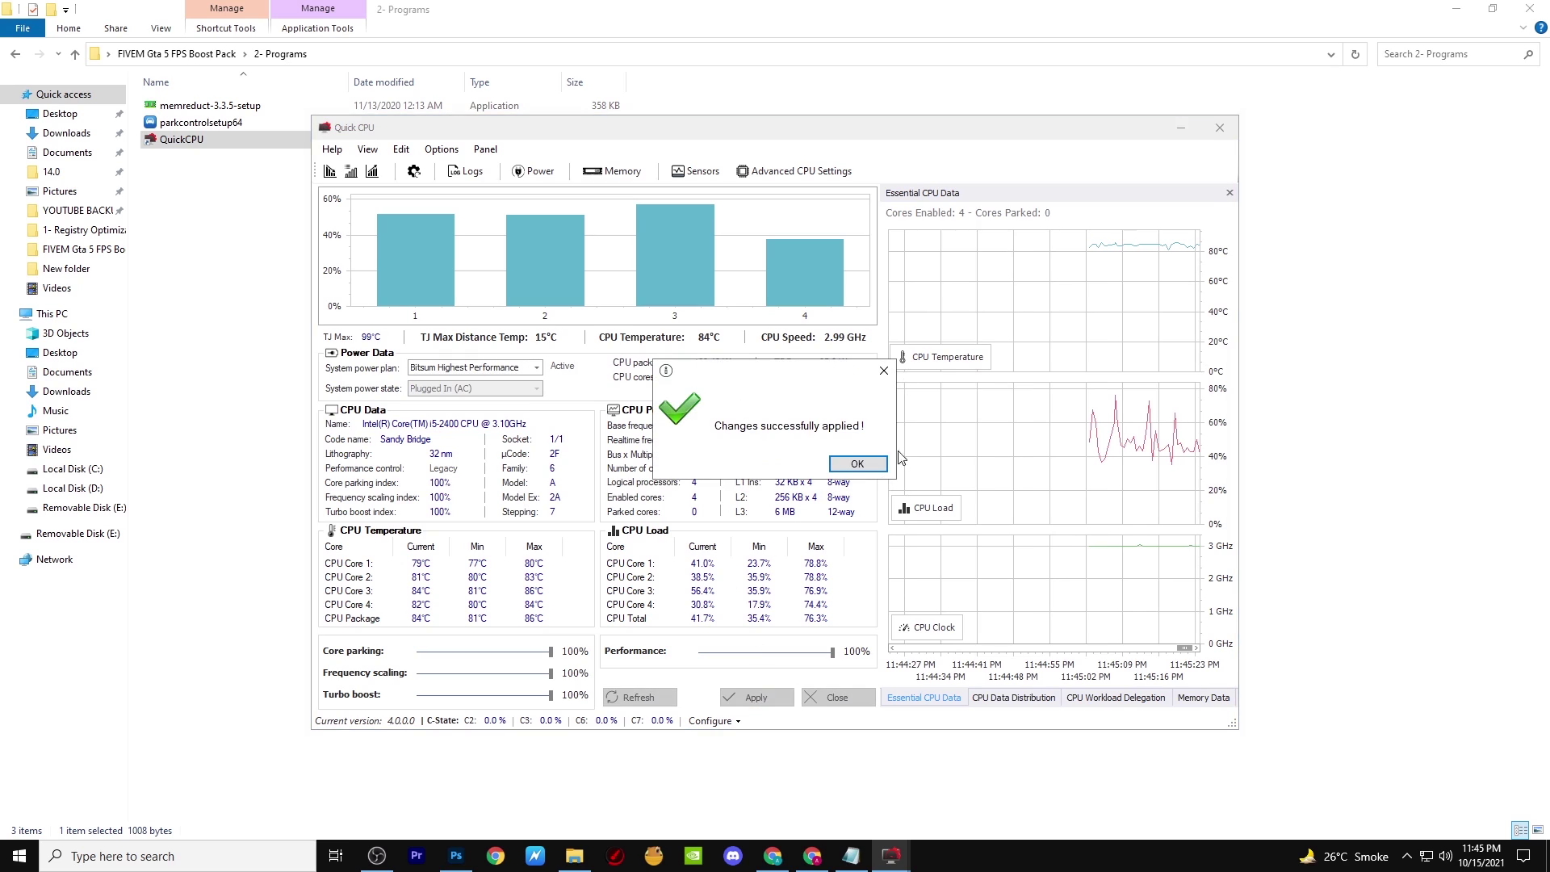
click(855, 463)
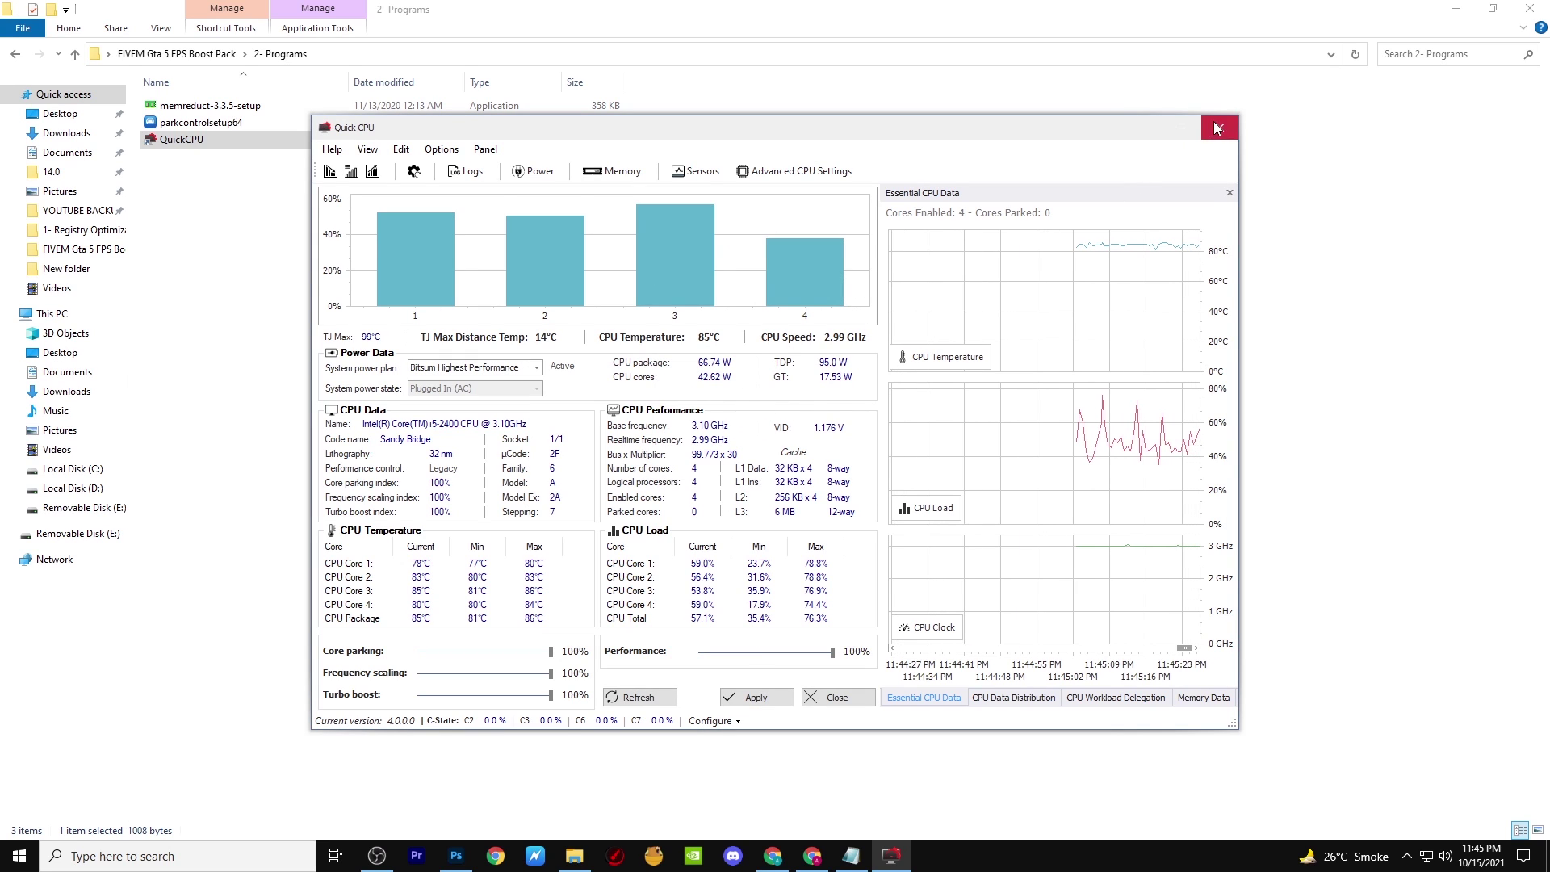
click(1215, 127)
Merge the KeyBoard Optimization file from the pack's 3- Input delay folder into the registry.
key(BackSpace)
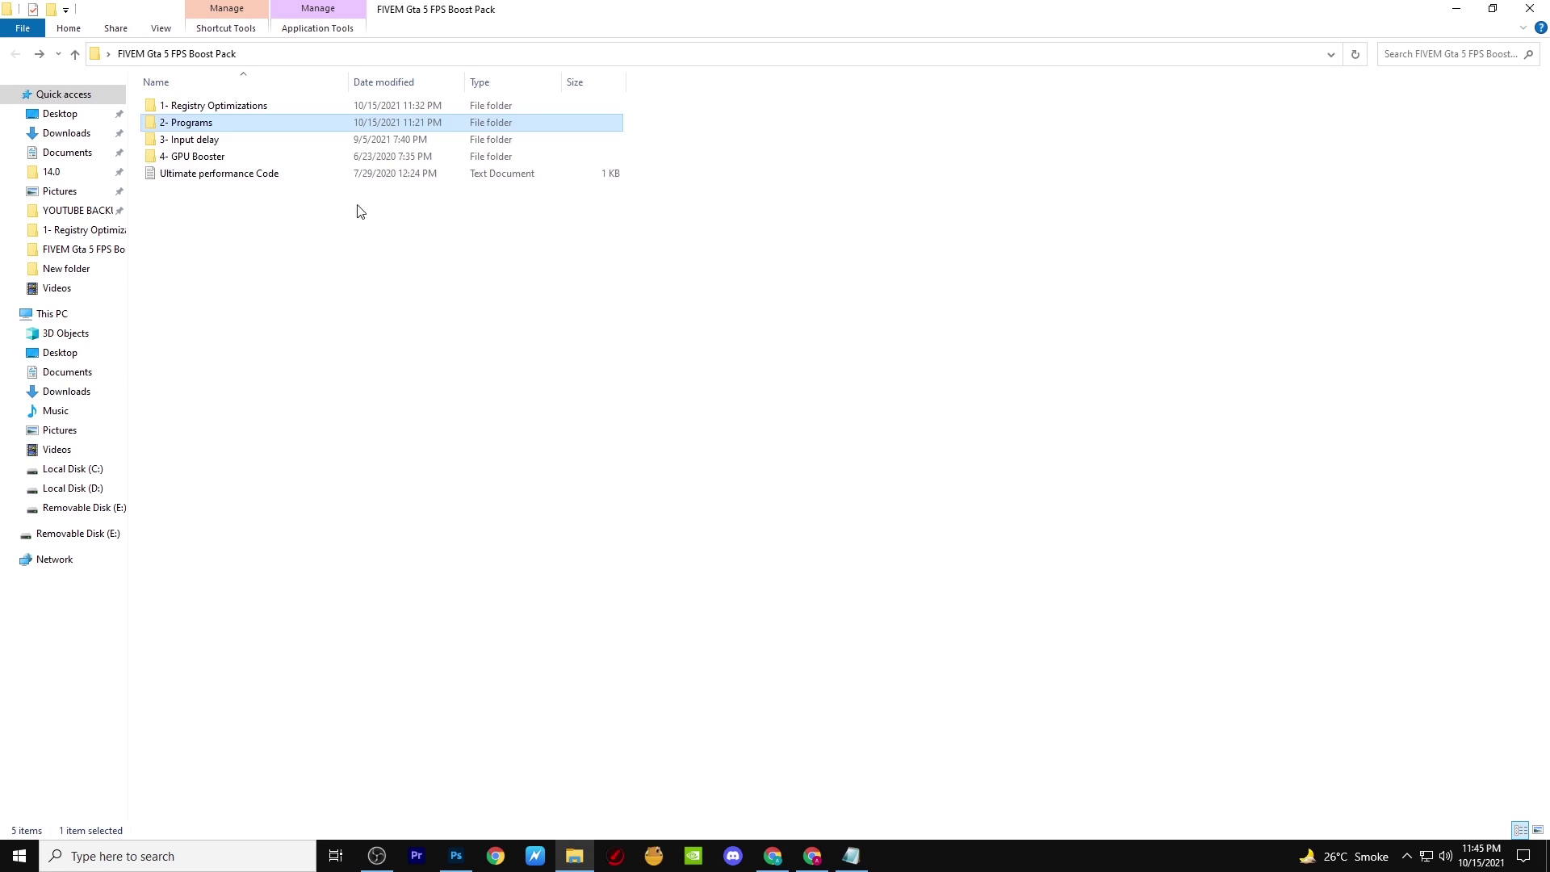
double_click(214, 139)
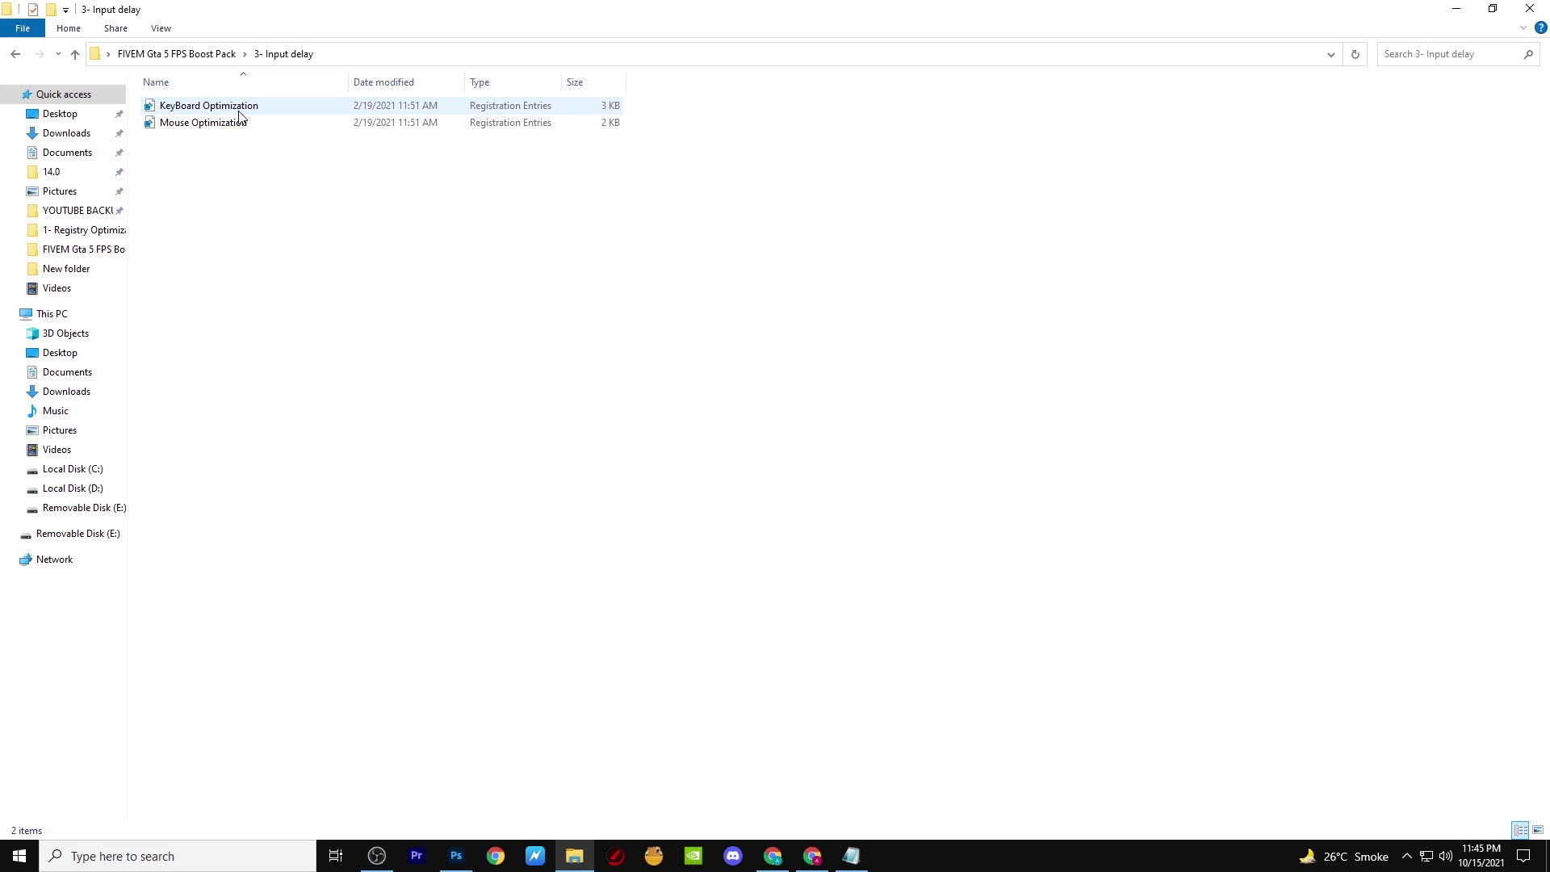
right_click(238, 108)
click(275, 119)
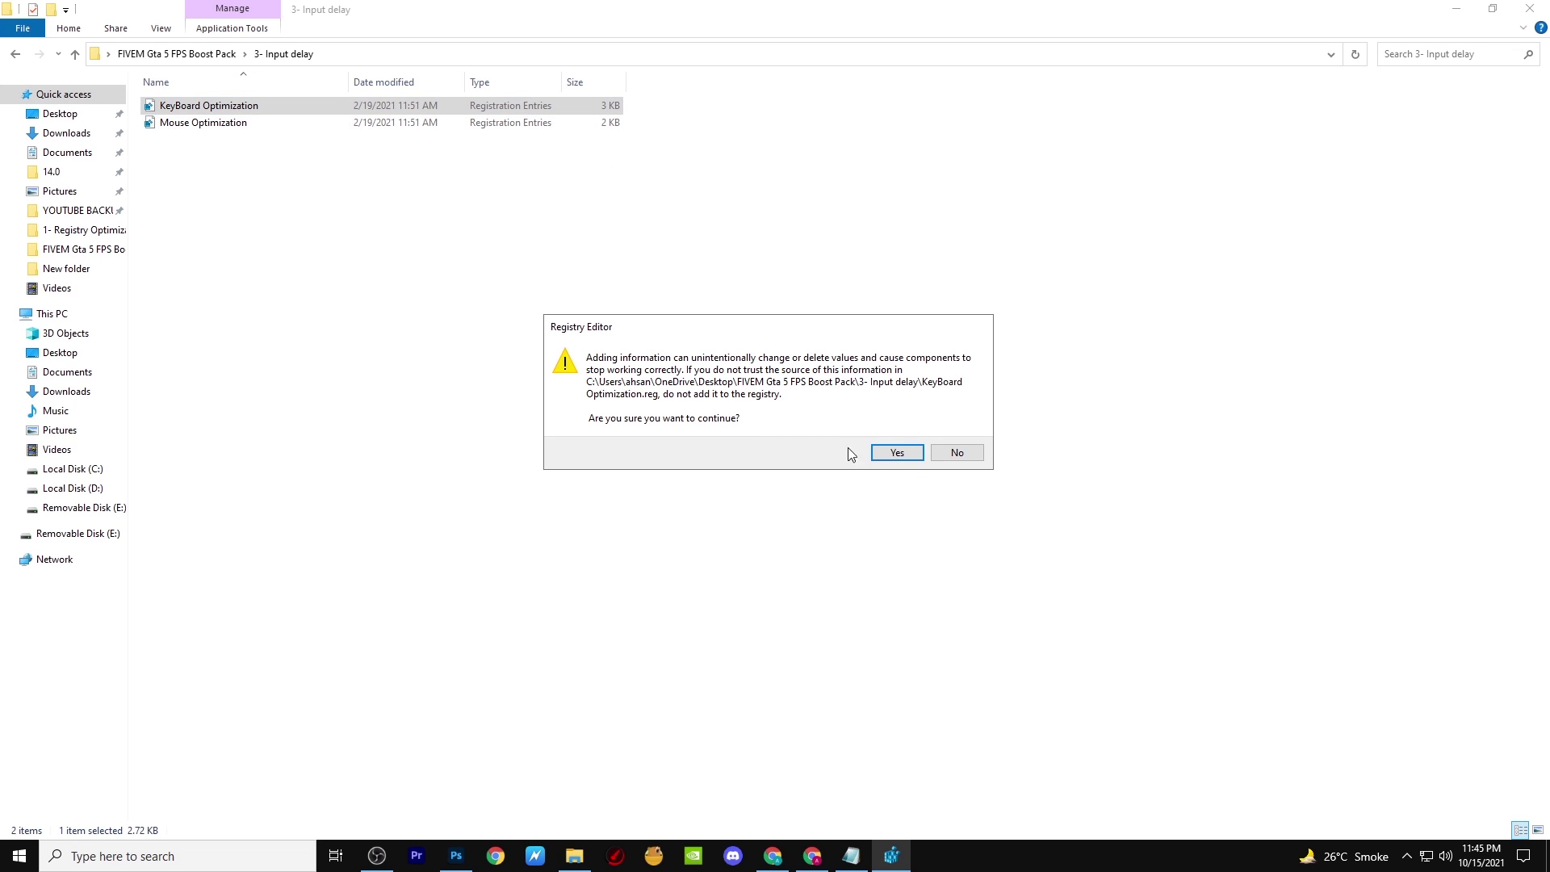
click(897, 452)
click(958, 432)
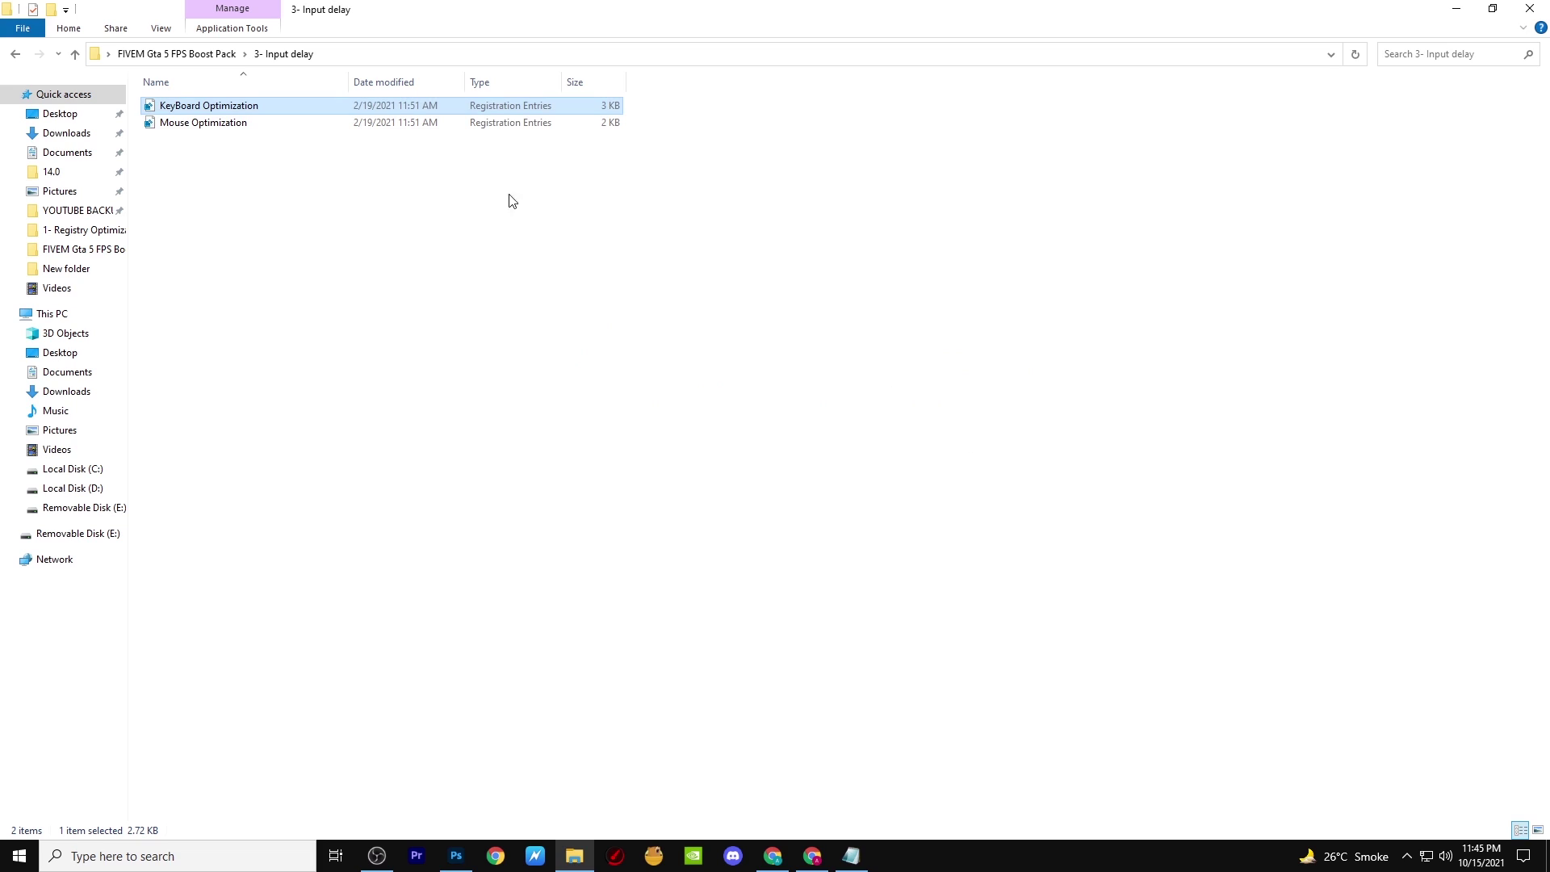
Merge the Mouse Optimization file from the same folder into the registry.
right_click(238, 125)
click(282, 141)
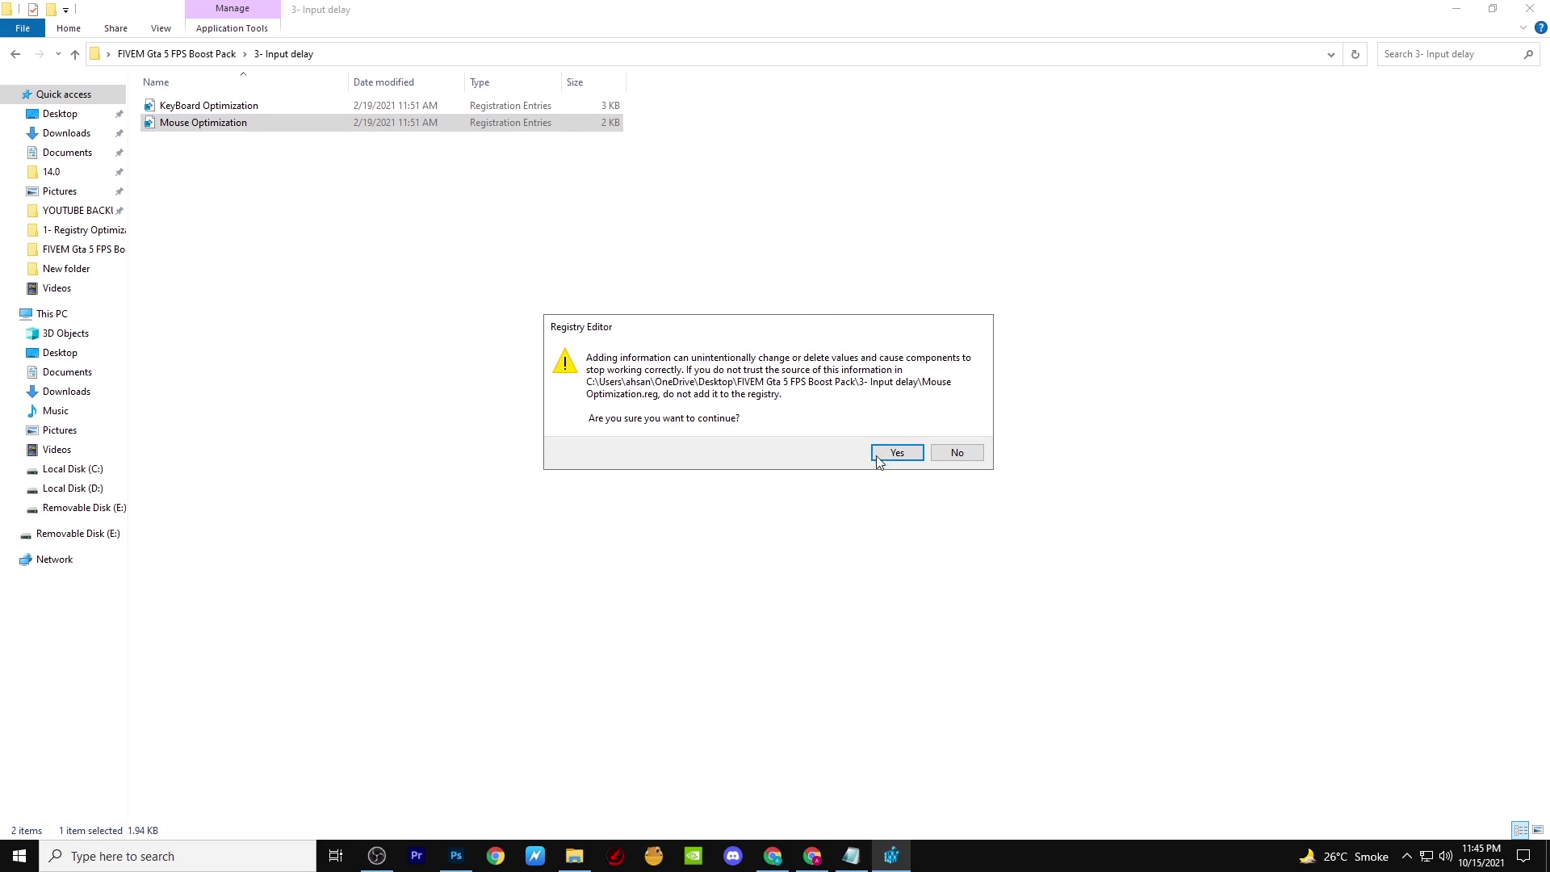
click(896, 453)
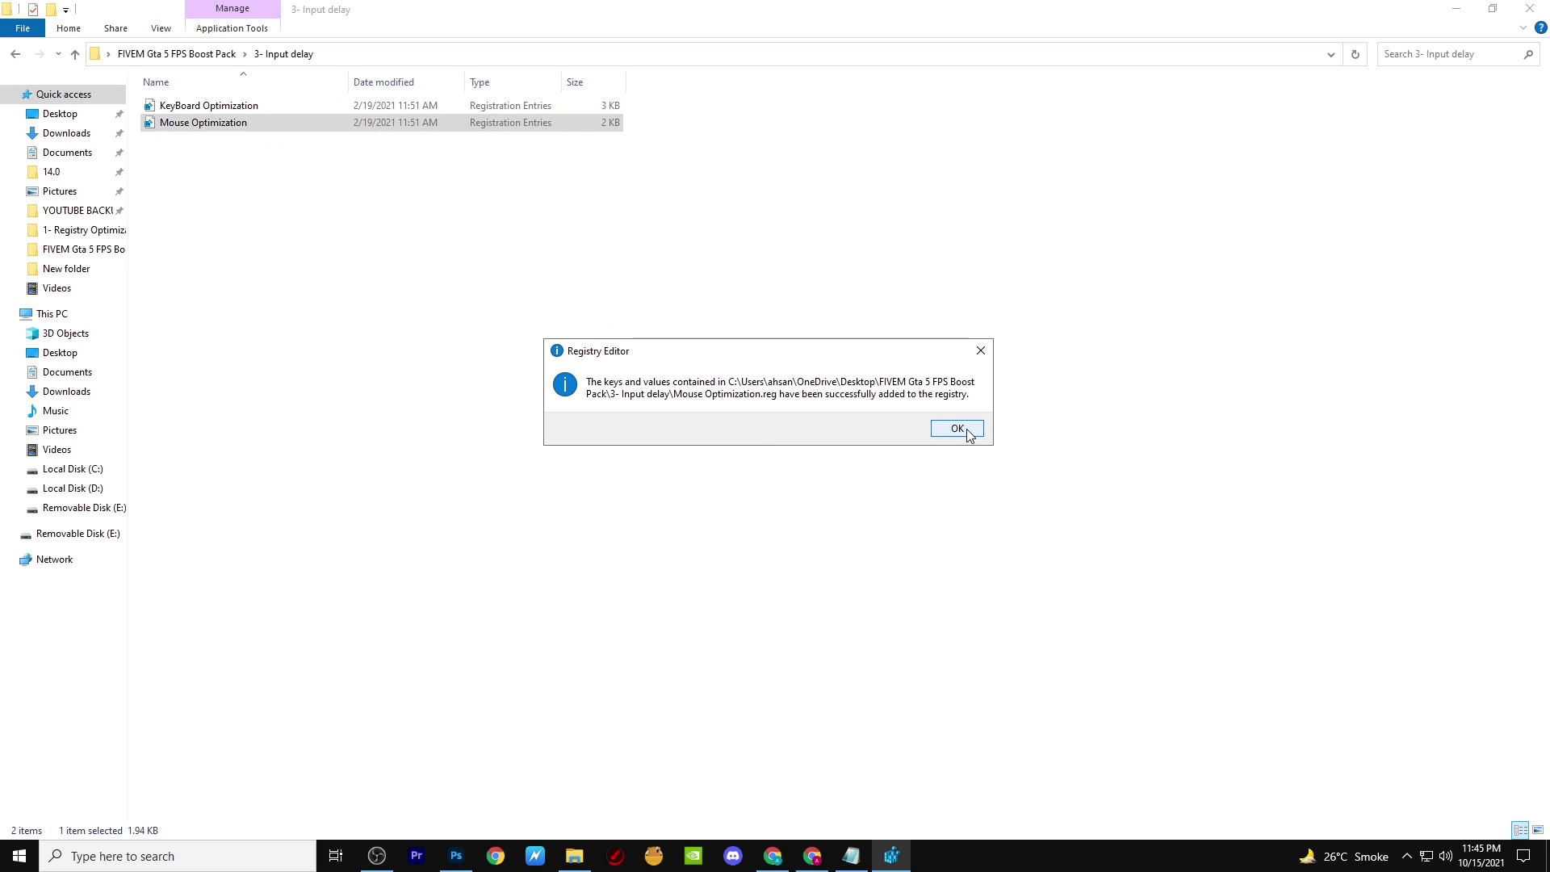
click(961, 430)
Run MSIModeToolV2 from the pack's 4- GPU Booster folder as administrator.
key(BackSpace)
double_click(271, 157)
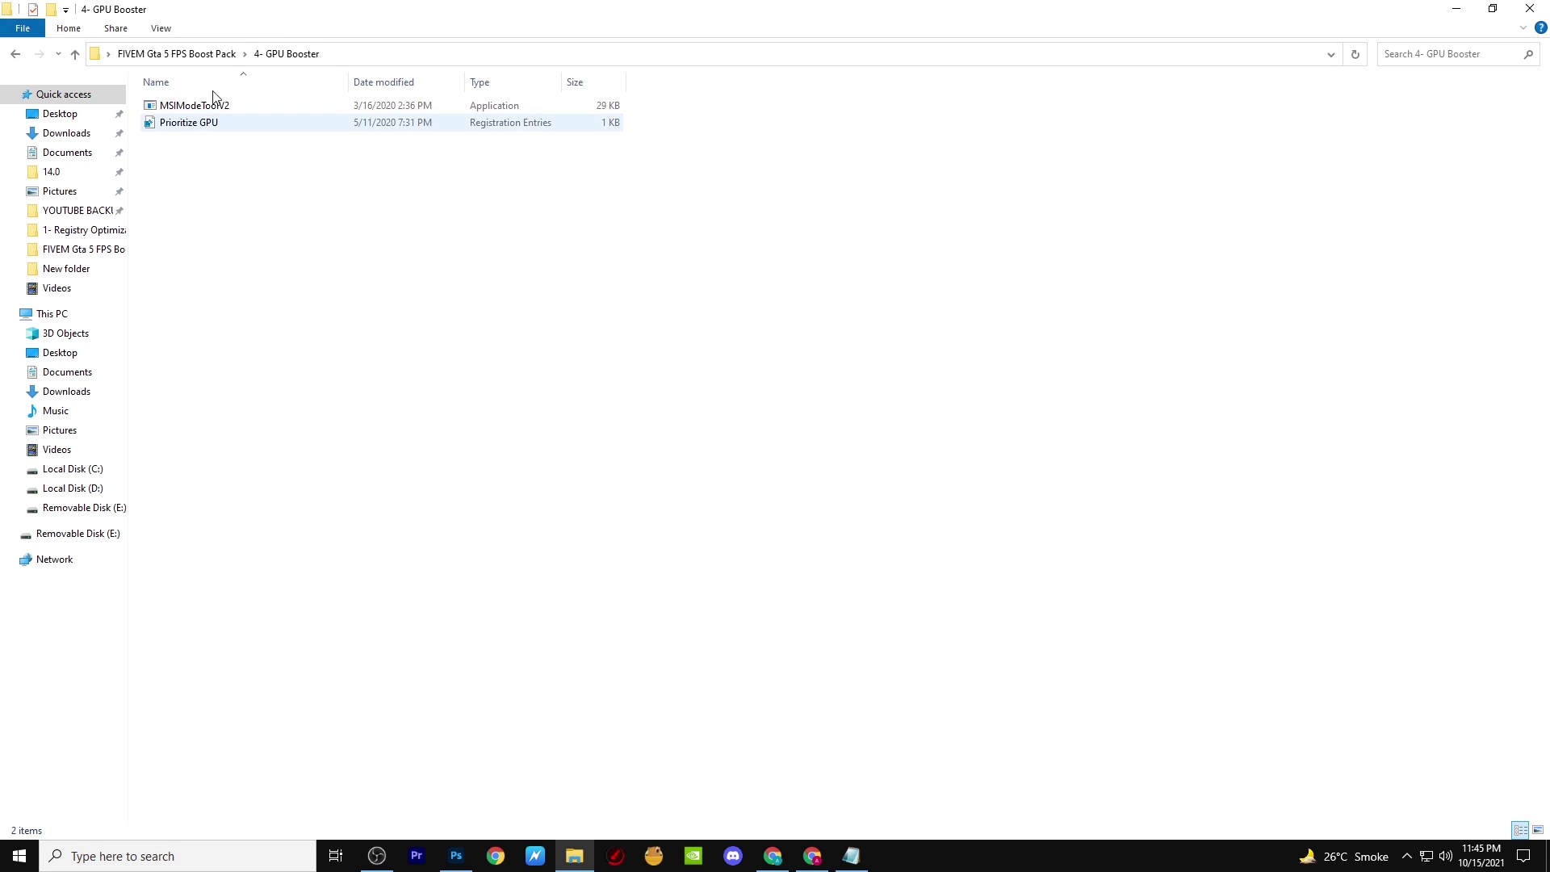
click(206, 122)
click(201, 106)
right_click(202, 104)
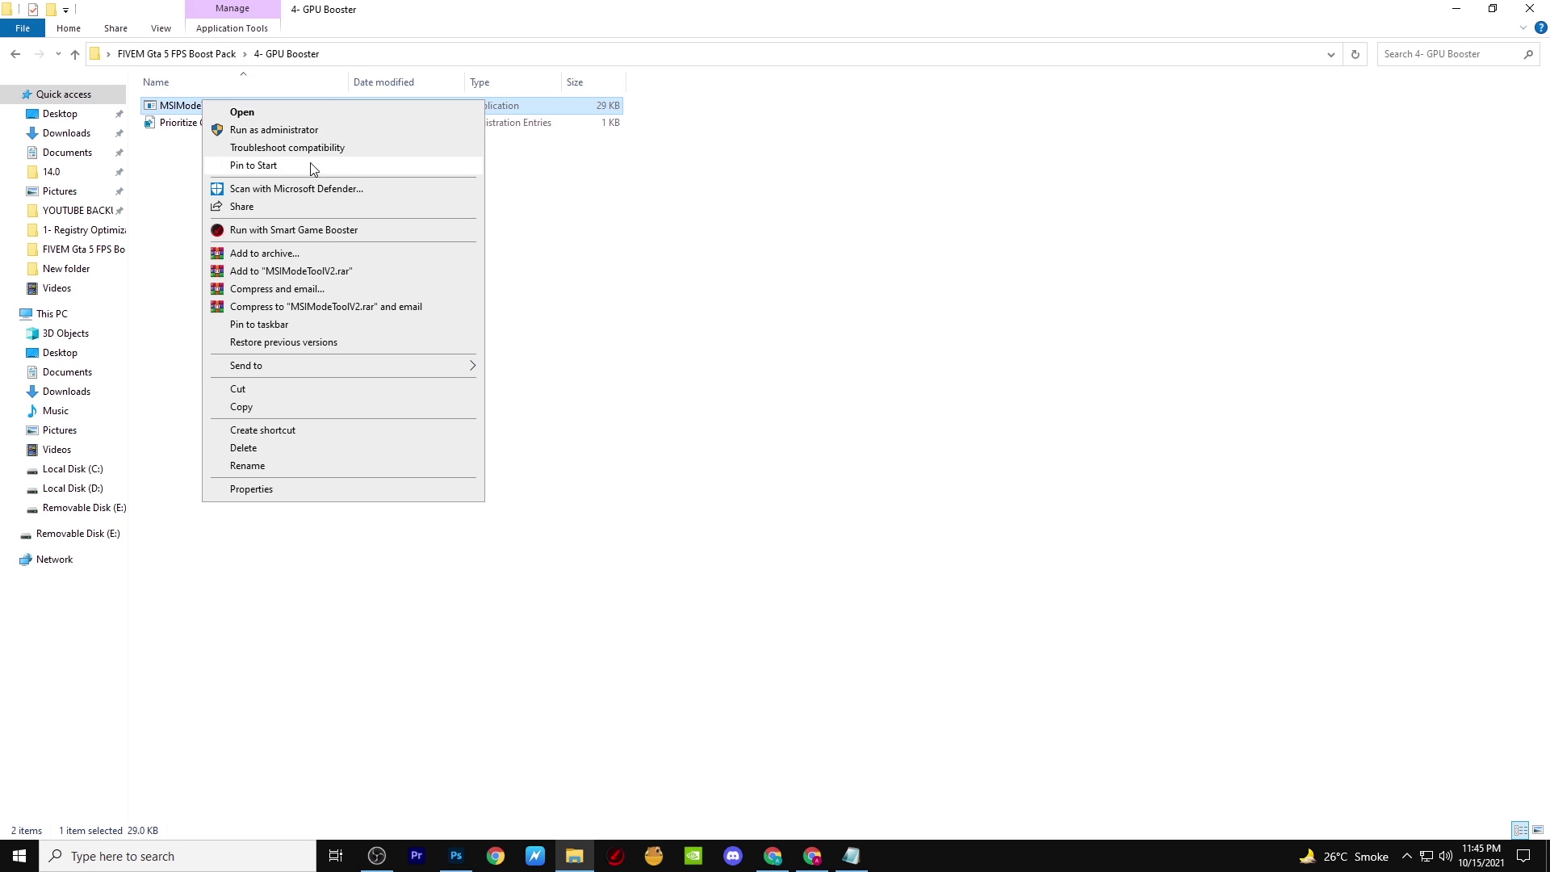
click(288, 130)
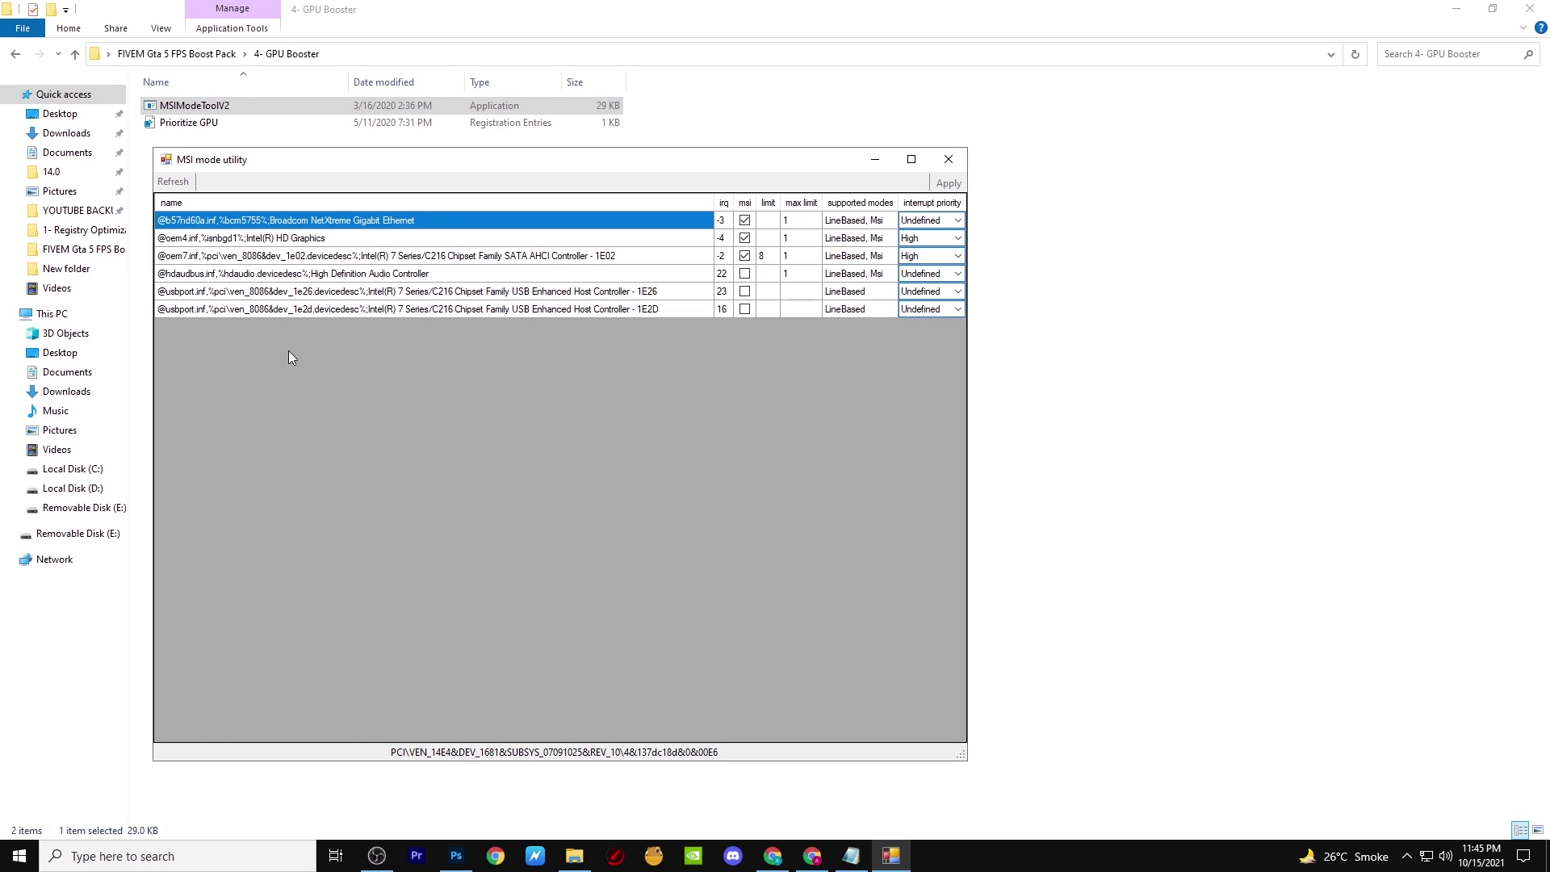
Keep MSI checked for Intel(R) HD Graphics with interrupt priority High, apply the settings and close the MSI mode utility.
click(271, 238)
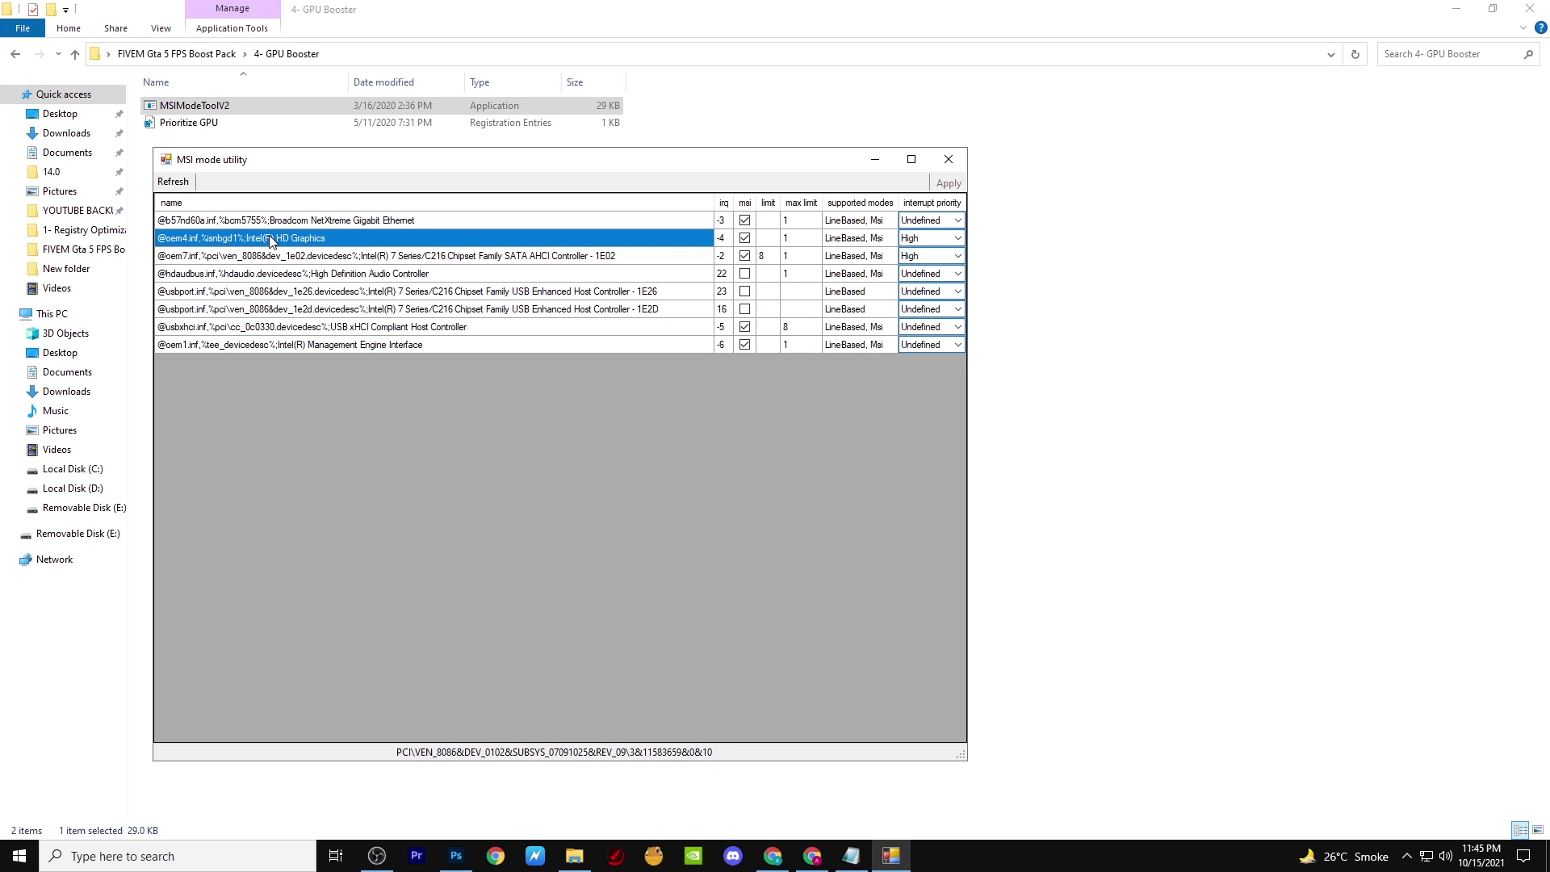
click(744, 238)
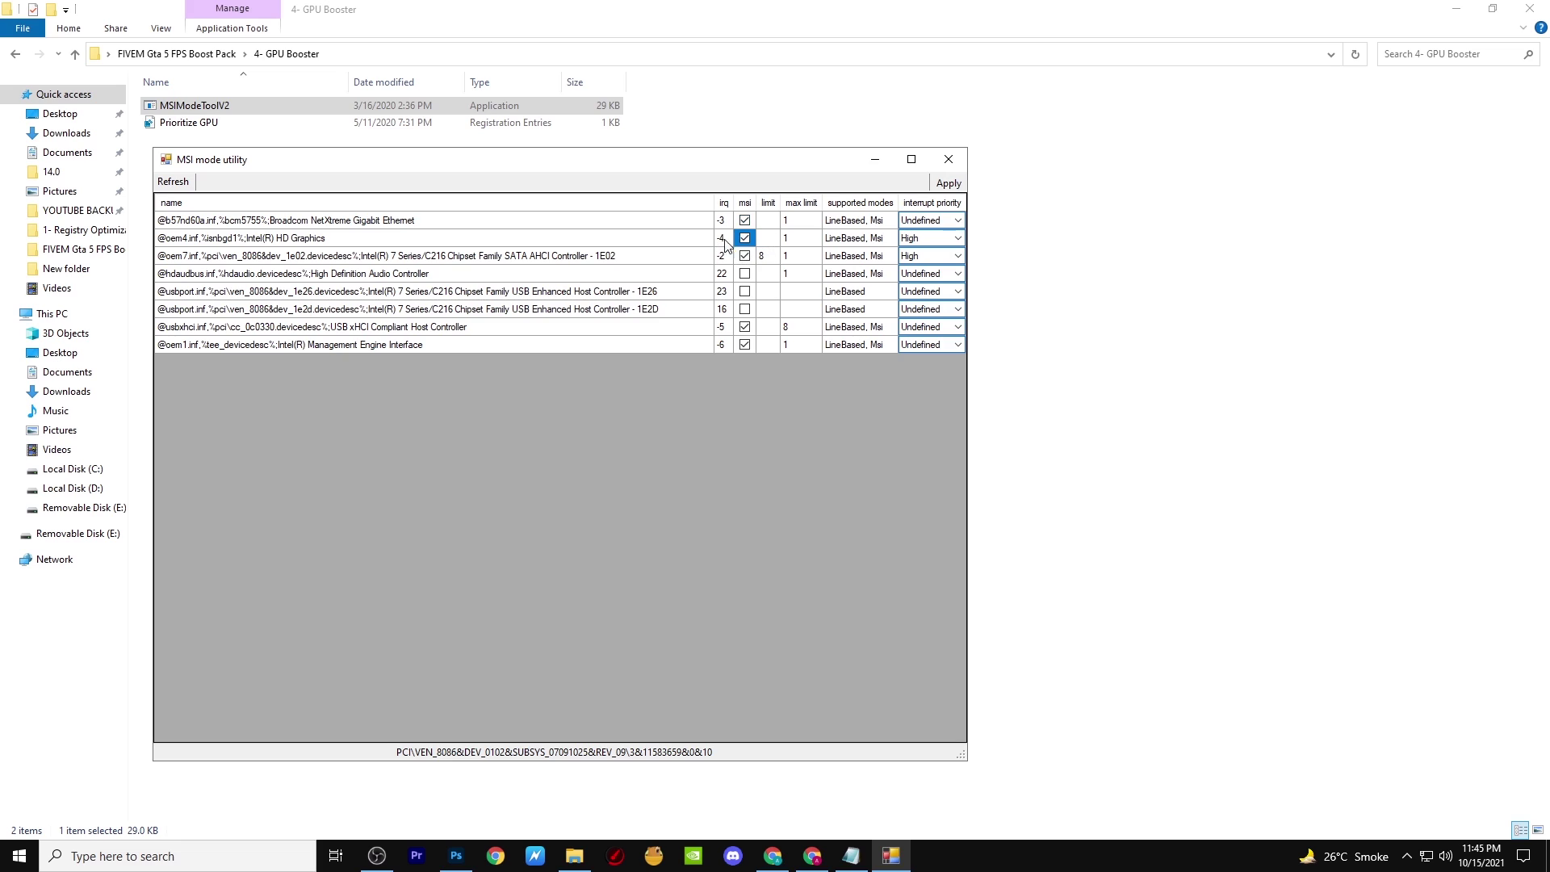
click(958, 238)
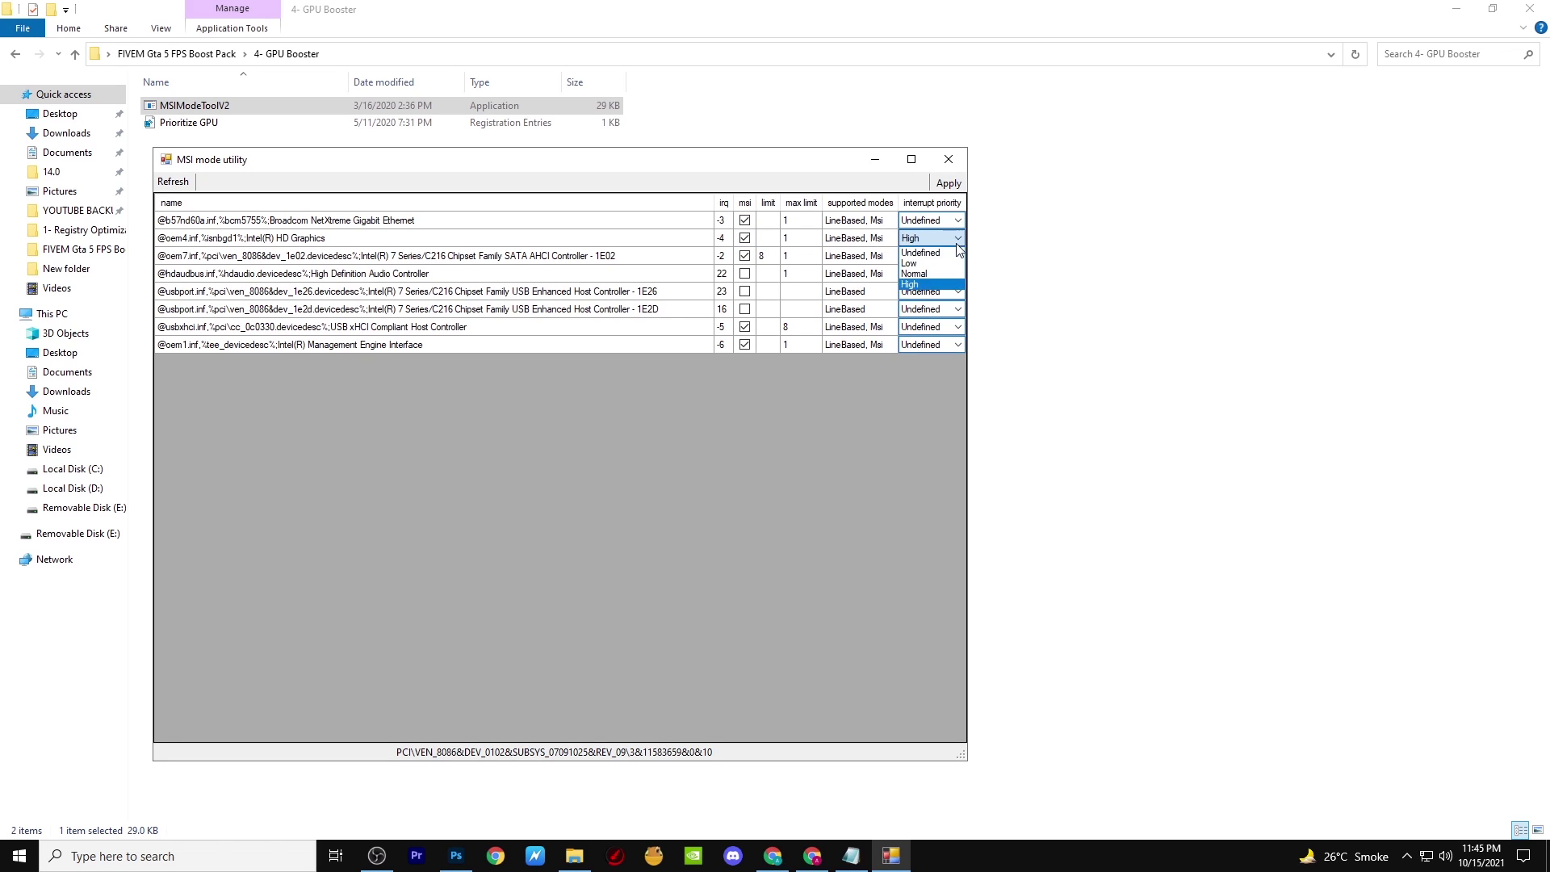
click(949, 284)
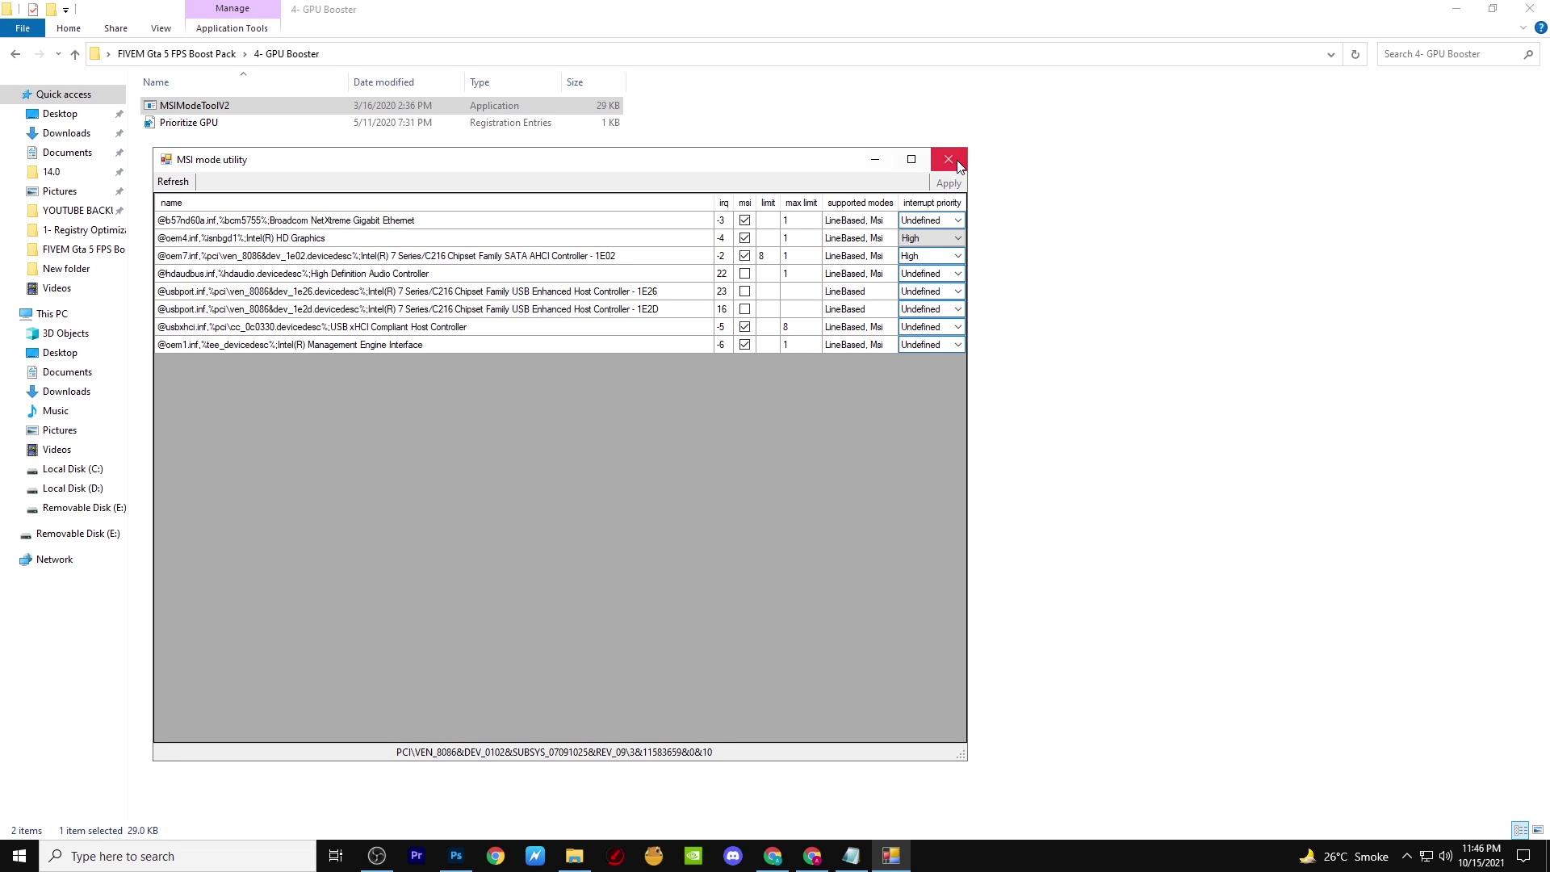
click(949, 159)
Merge the Prioritize GPU file from the 4- GPU Booster folder into the registry.
right_click(253, 128)
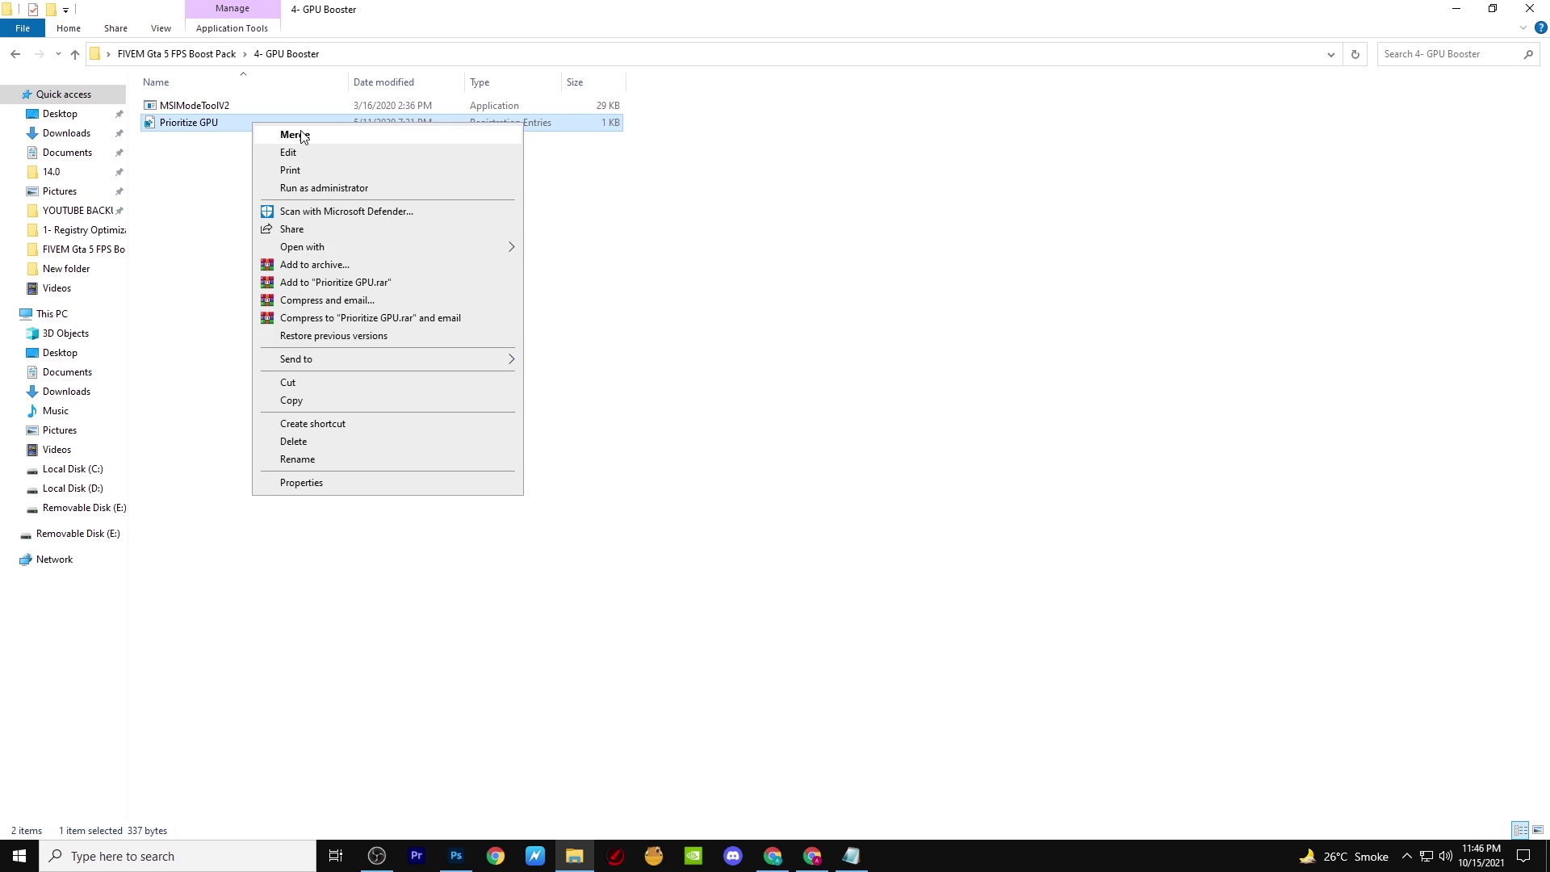
click(303, 135)
click(897, 452)
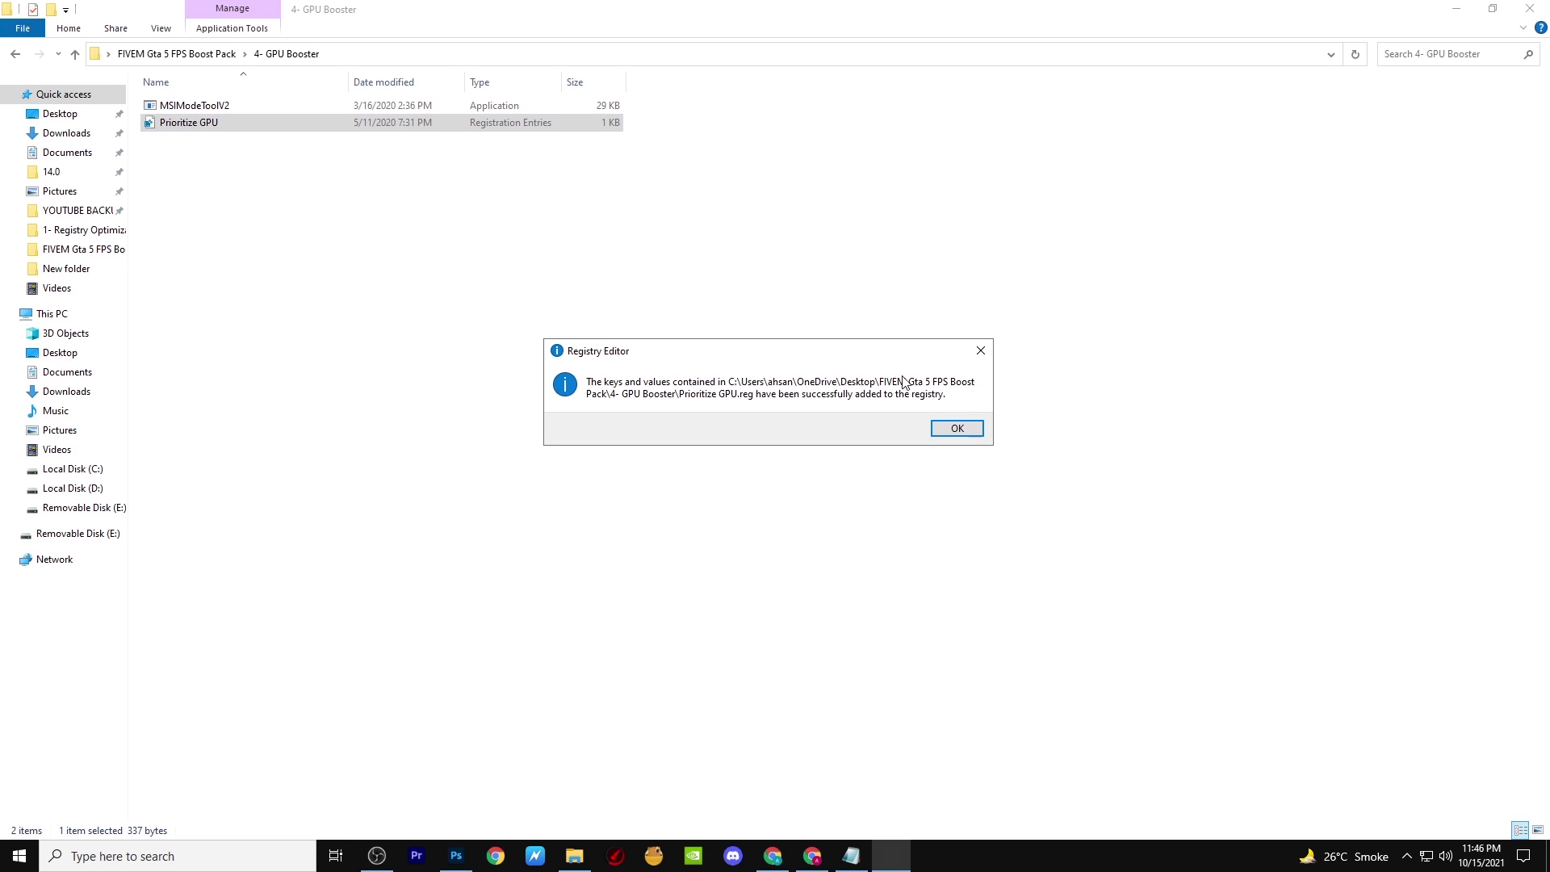
click(959, 430)
Open the Ultimate performance Code text file in the boost pack folder and copy its whole powercfg command.
key(BackSpace)
double_click(290, 172)
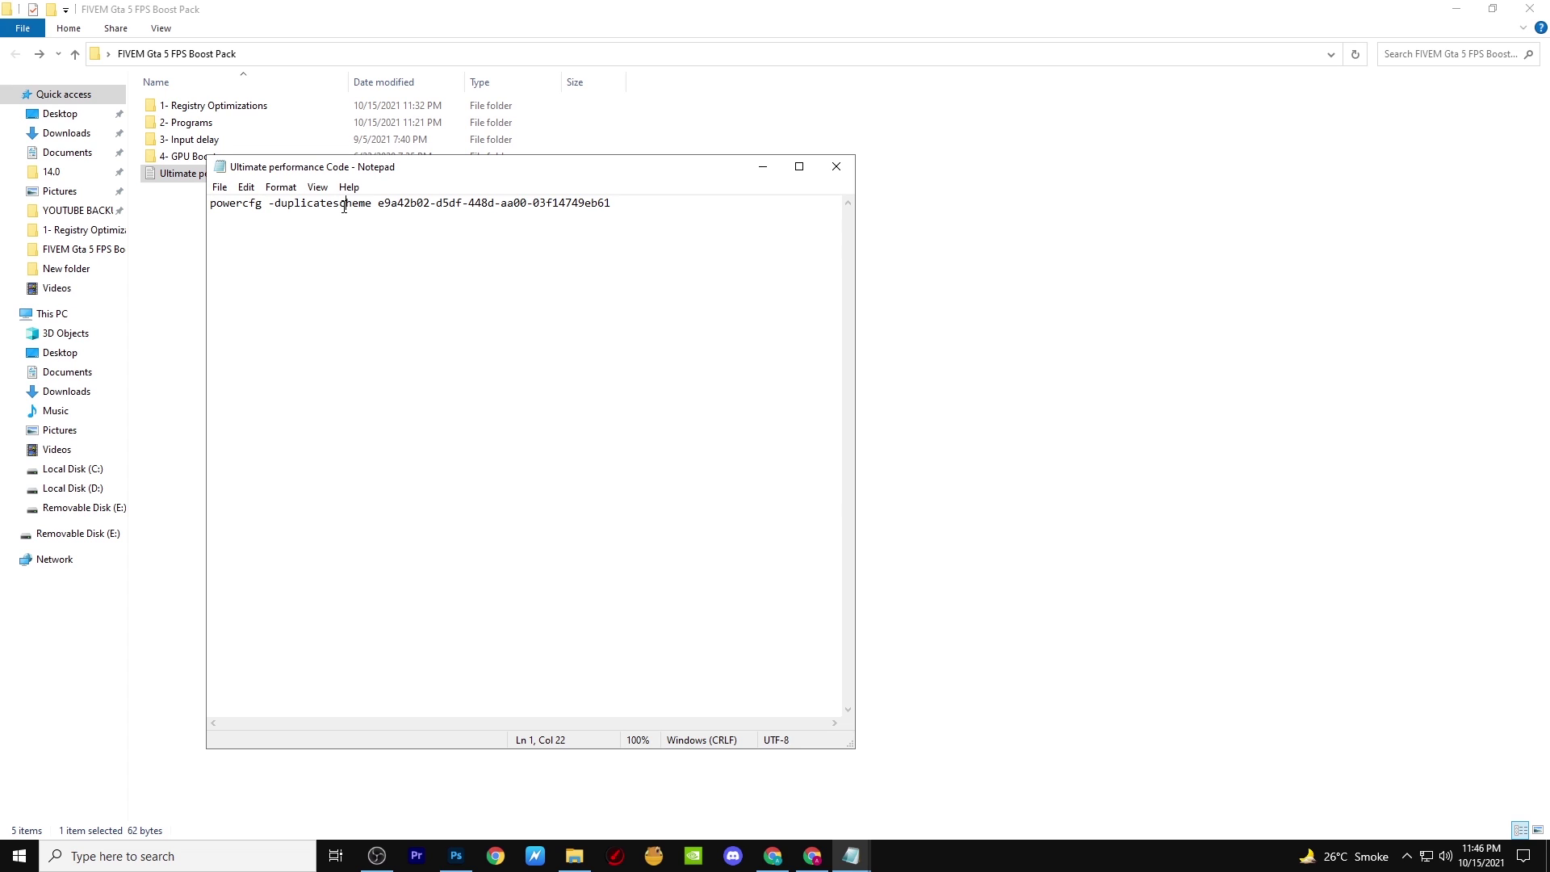
key(ctrl+a)
right_click(401, 212)
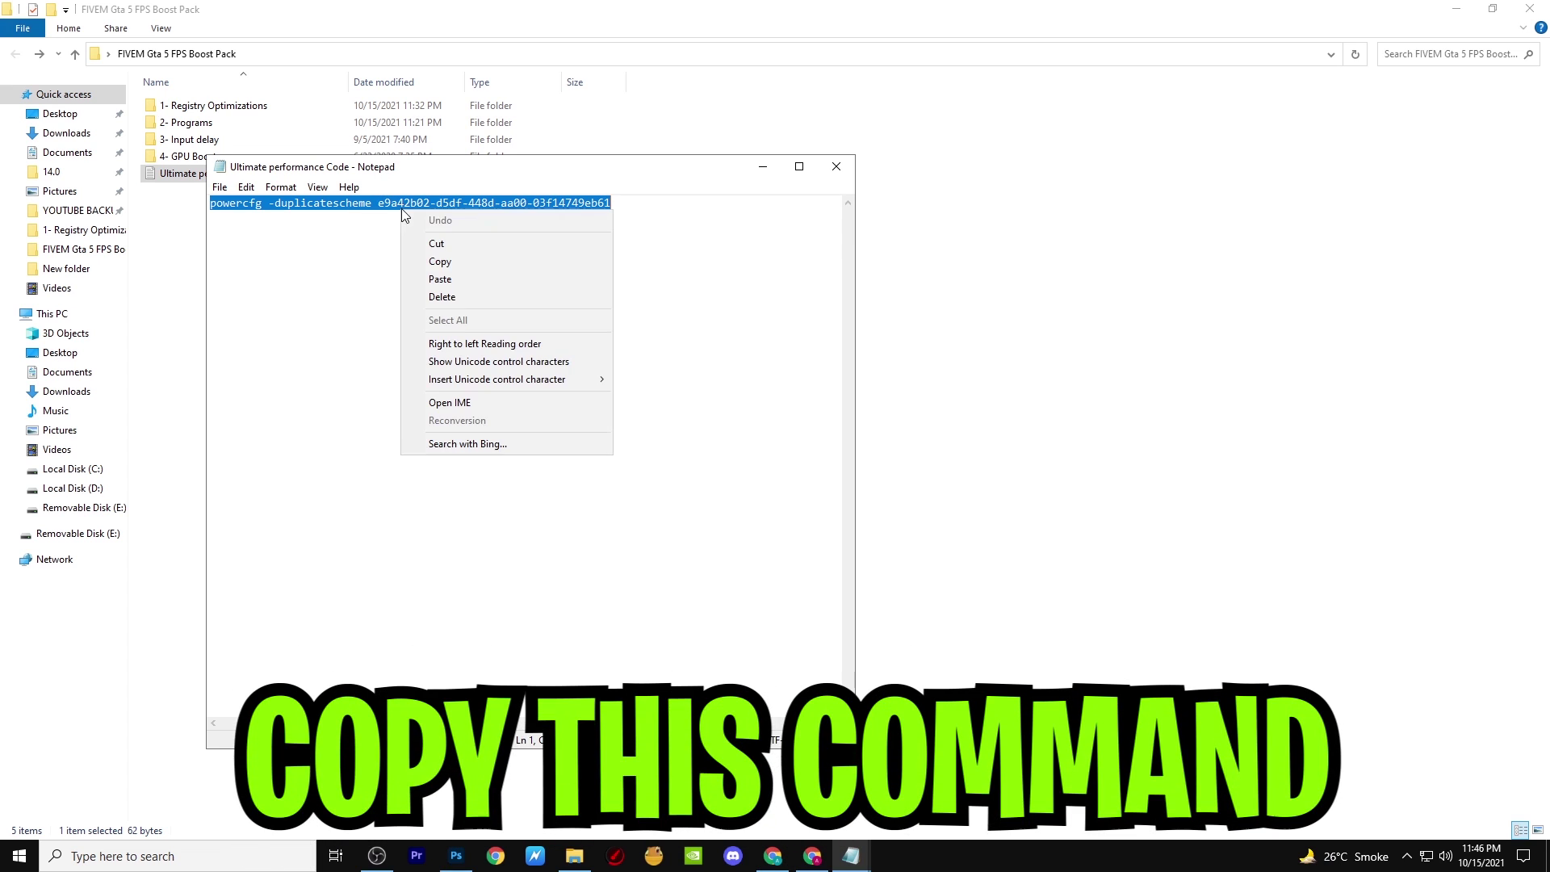
click(457, 262)
Launch Command Prompt as administrator and run the copied command powercfg -duplicatescheme e9a42b02-d5df-448d-aa00-03f14749eb61.
click(204, 839)
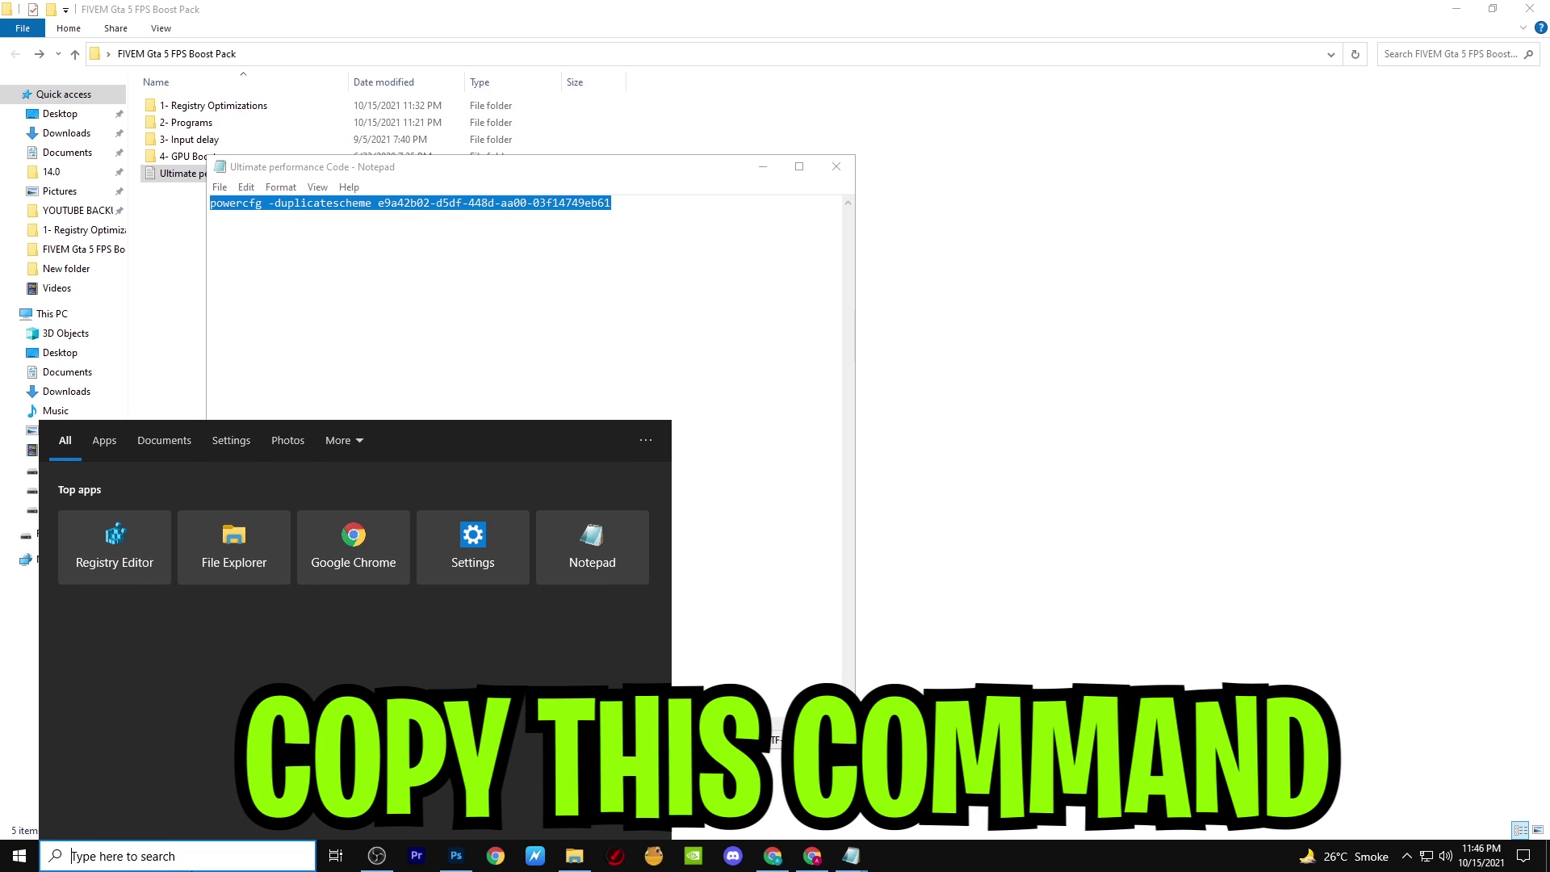
text(CM)
key(ctrl+shift+Return)
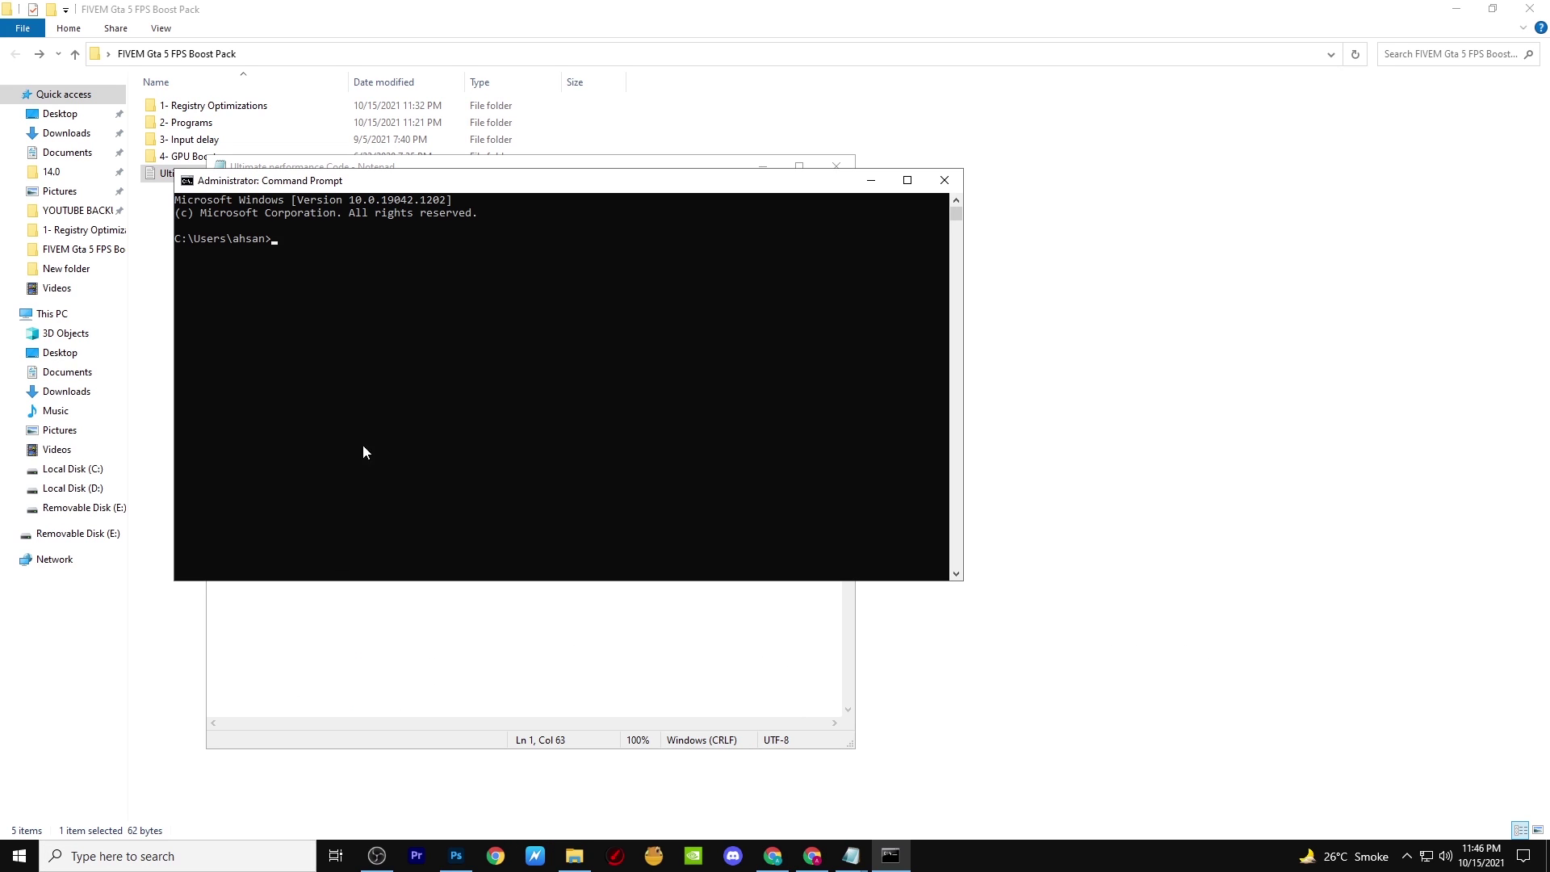
right_click(260, 240)
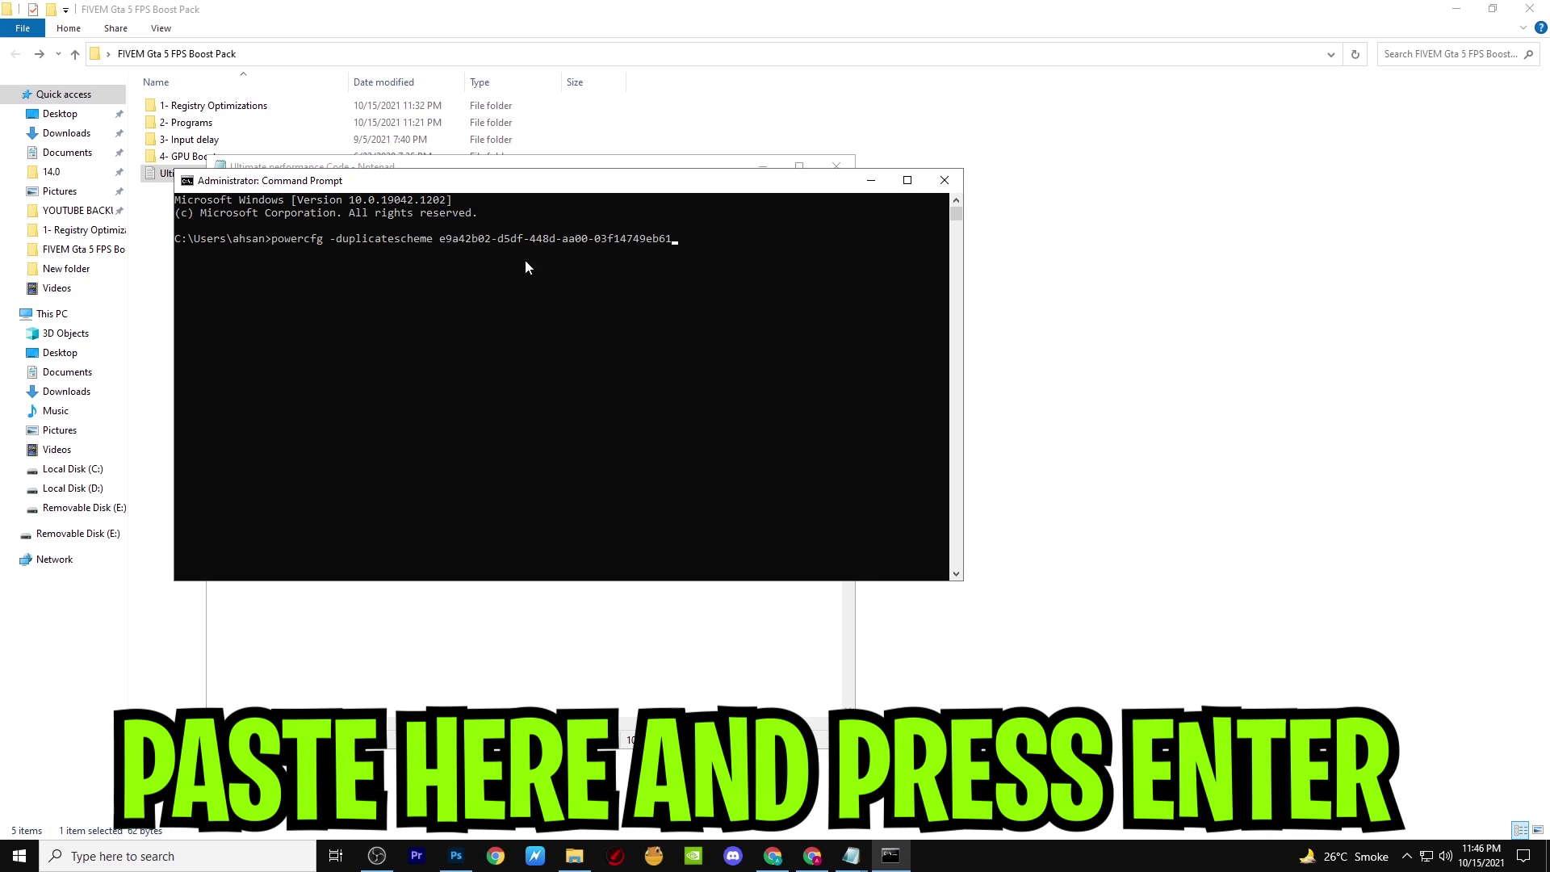
key(Return)
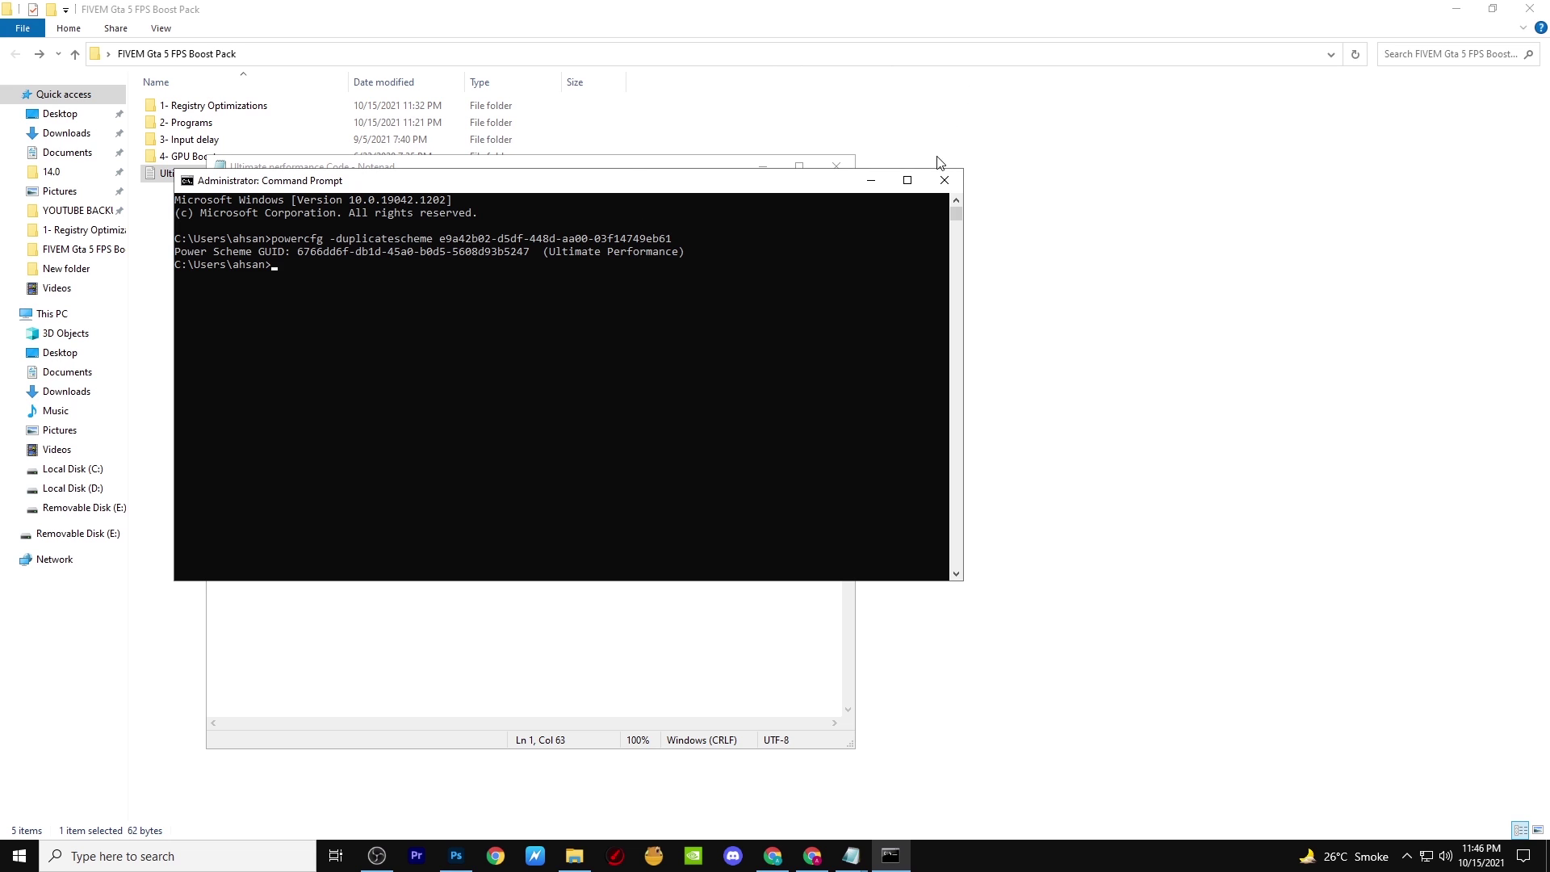
Close Command Prompt, both Notepad windows and the boost pack folder.
click(944, 180)
click(837, 166)
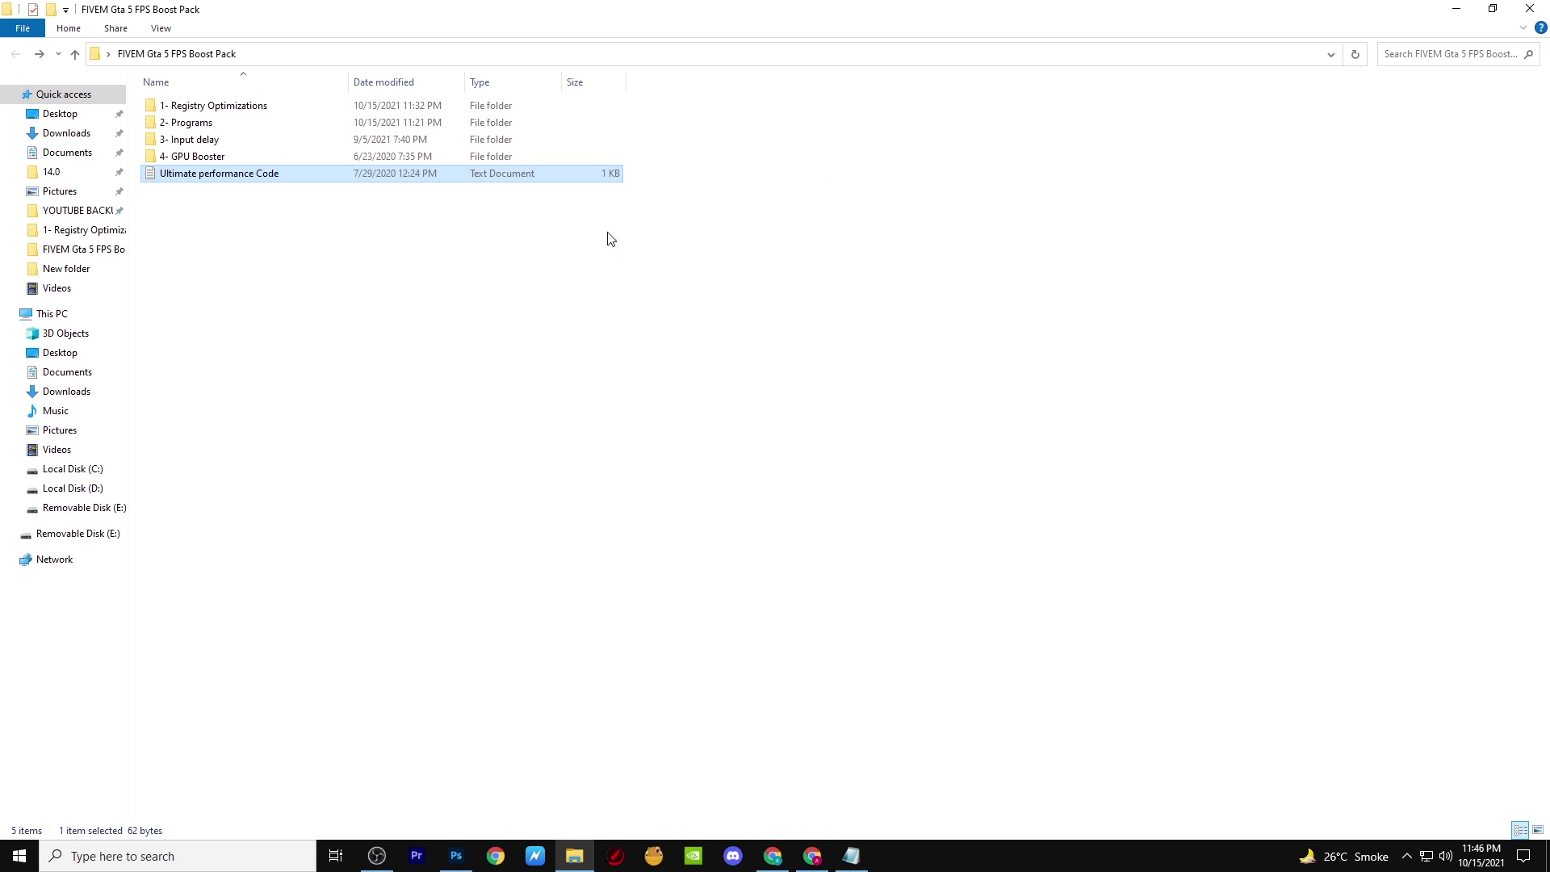
click(1529, 8)
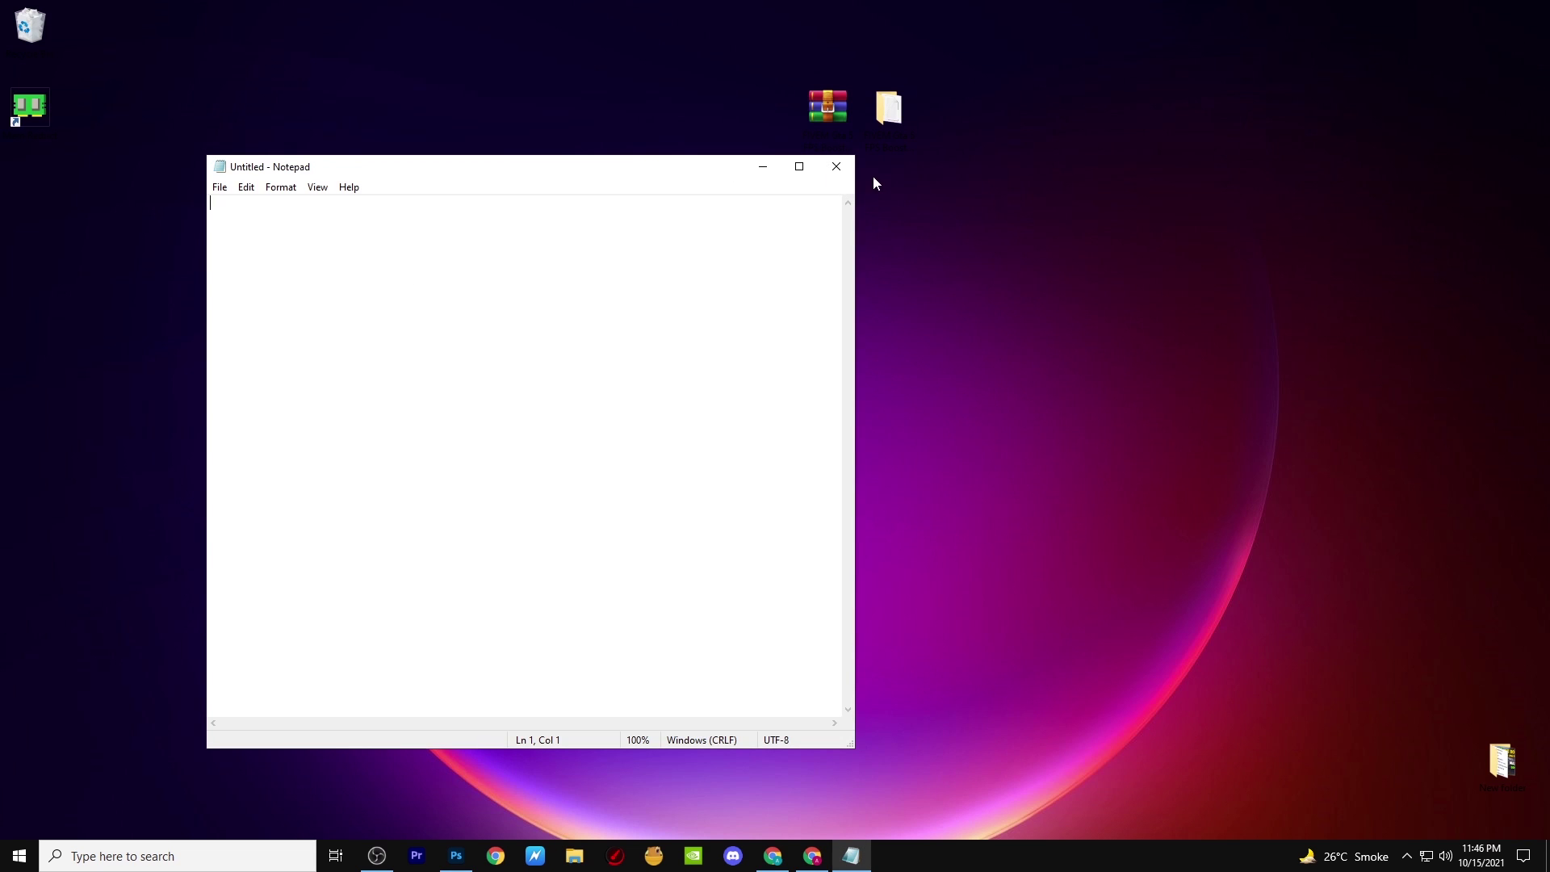
click(836, 168)
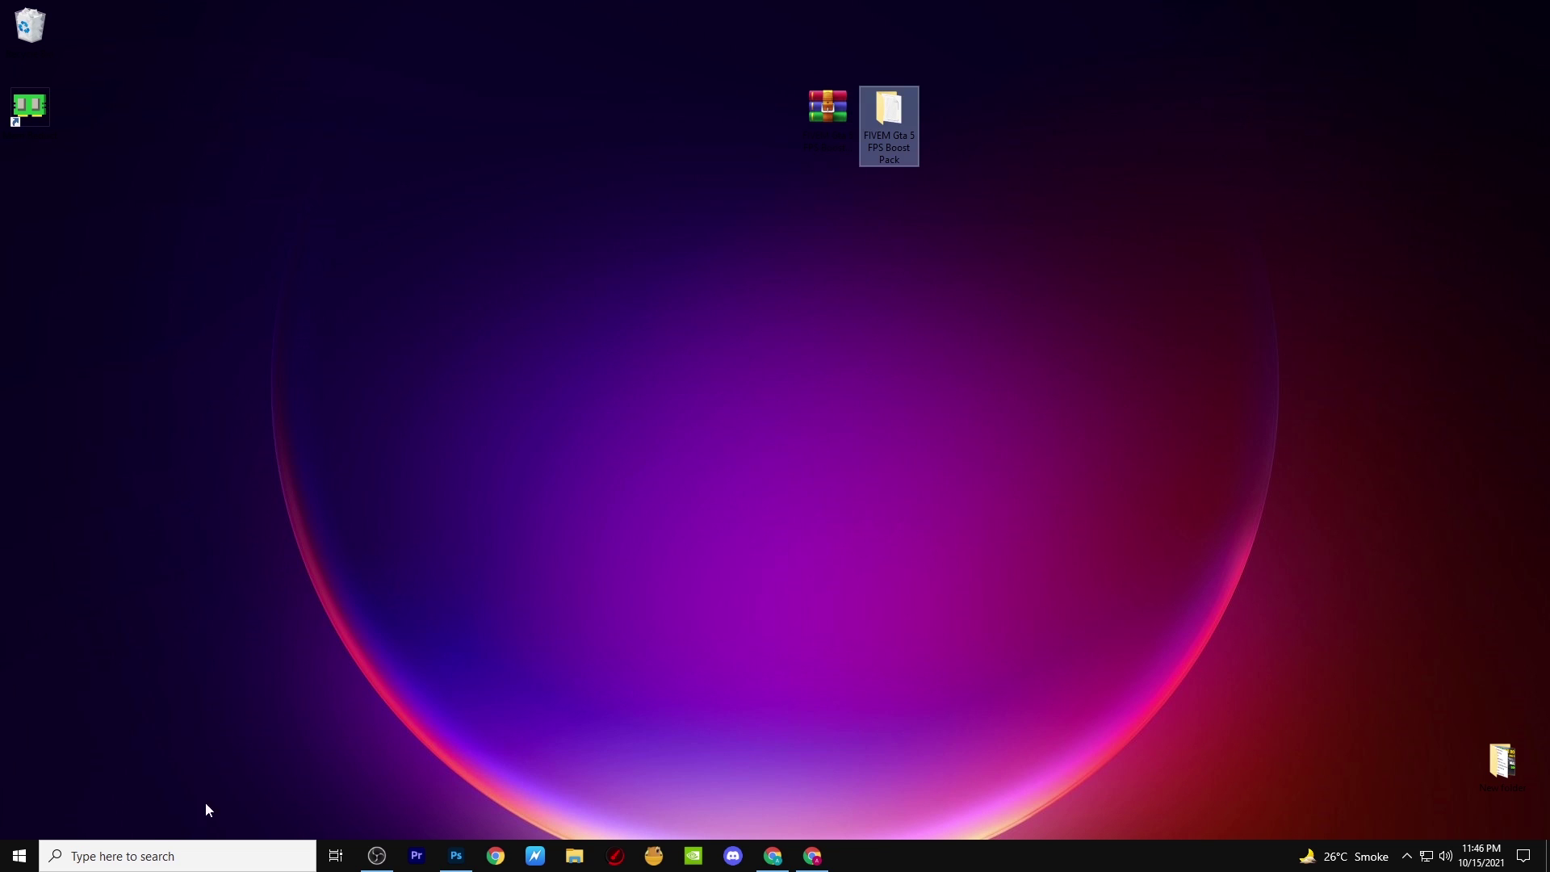
Search Windows for System Configuration and open the advanced boot options for Windows 10.
click(161, 856)
text(SYS)
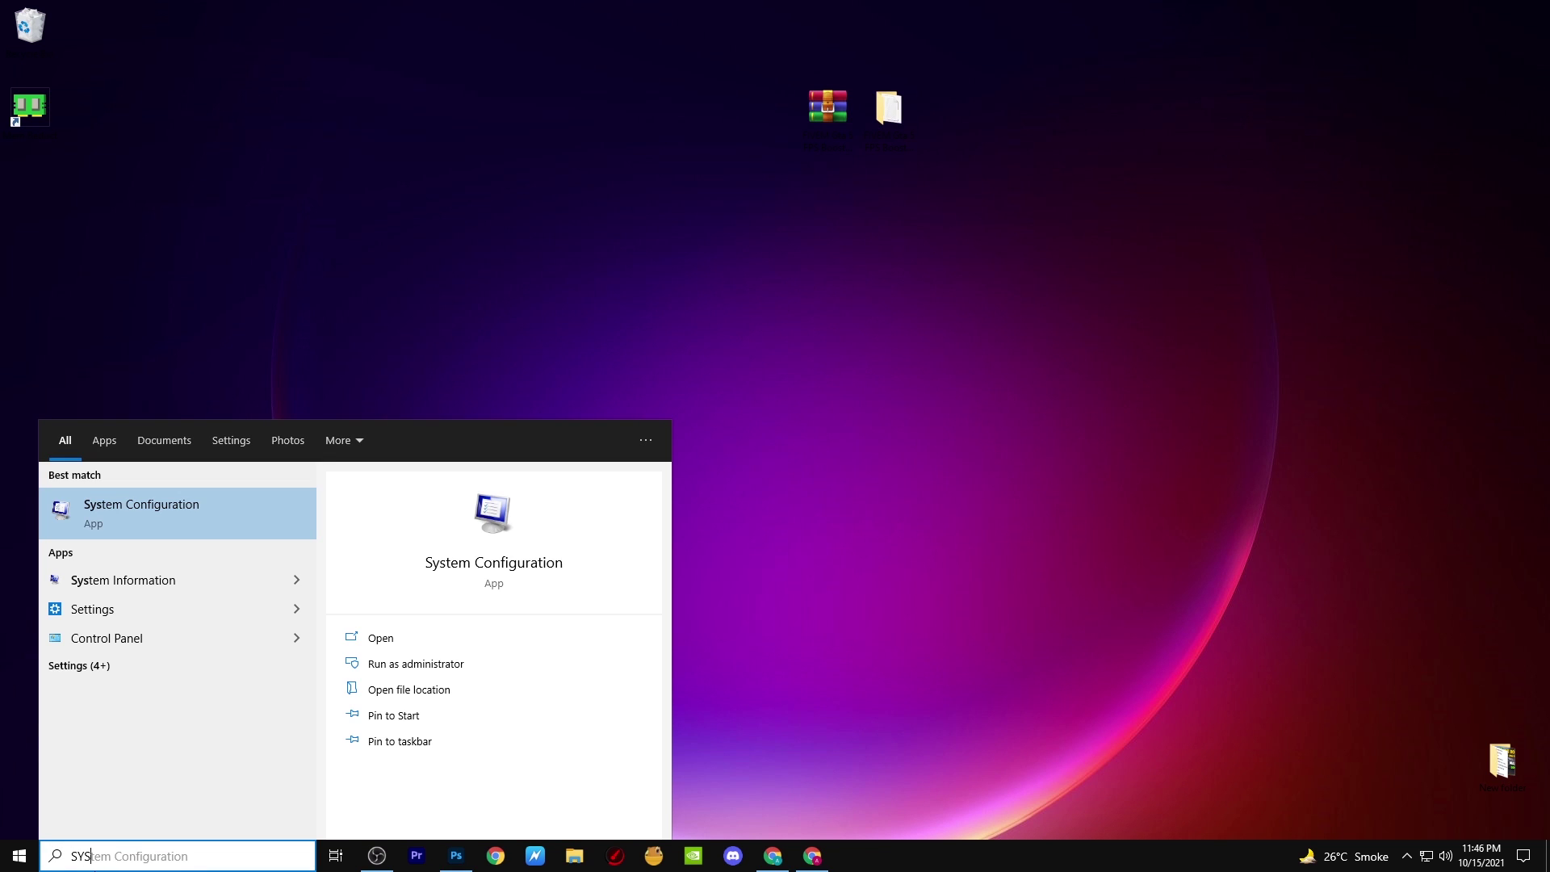
click(163, 506)
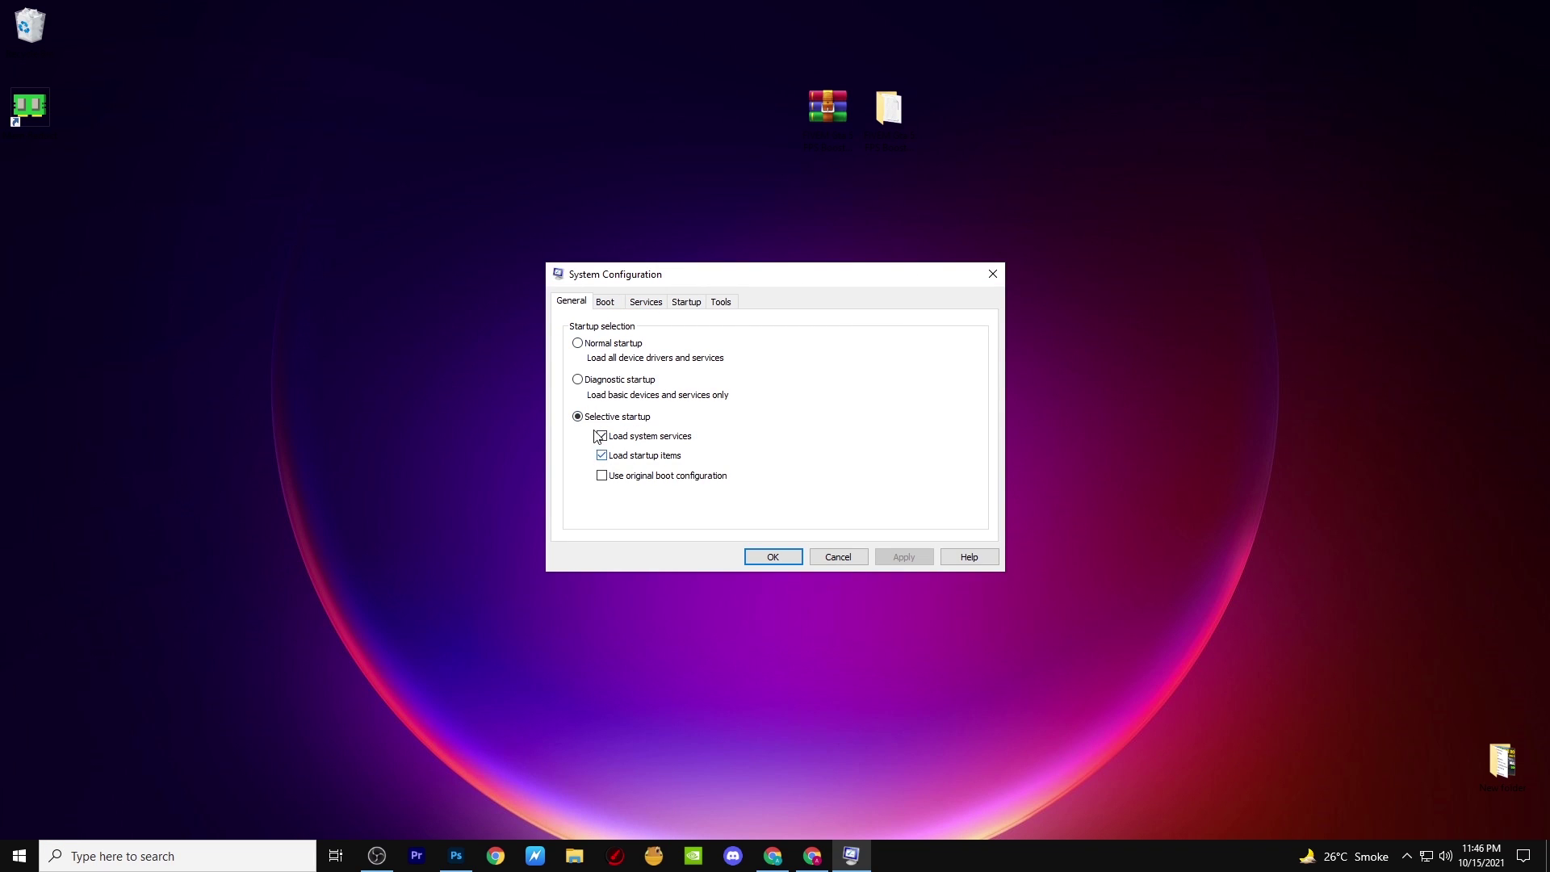
click(605, 302)
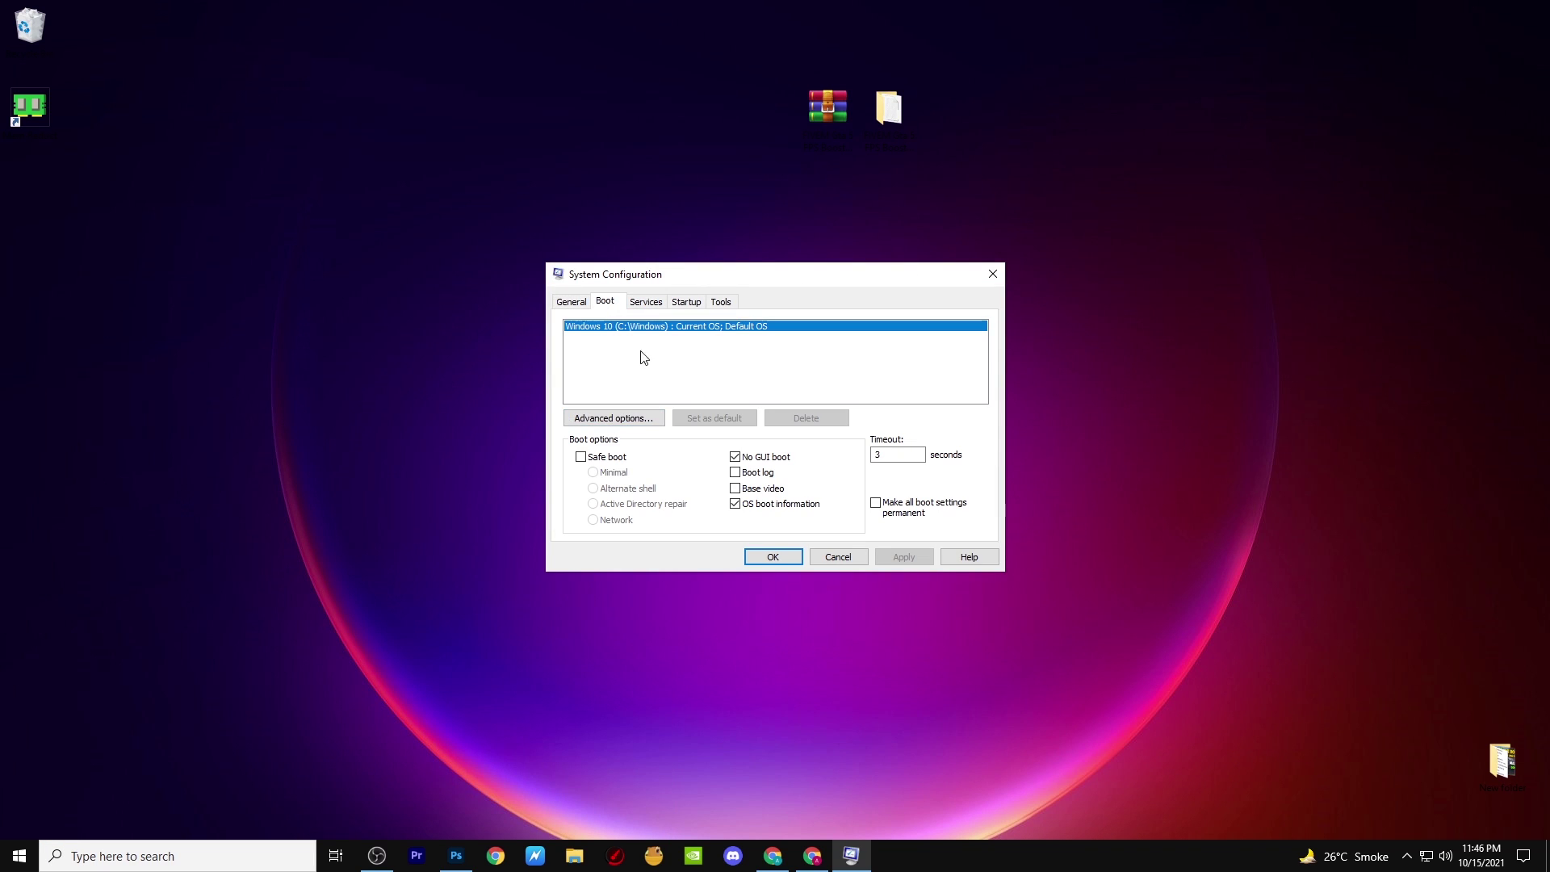
click(605, 418)
Enable Number of processors with a value of 4, accept the advanced boot options and apply the configuration.
click(653, 304)
click(675, 324)
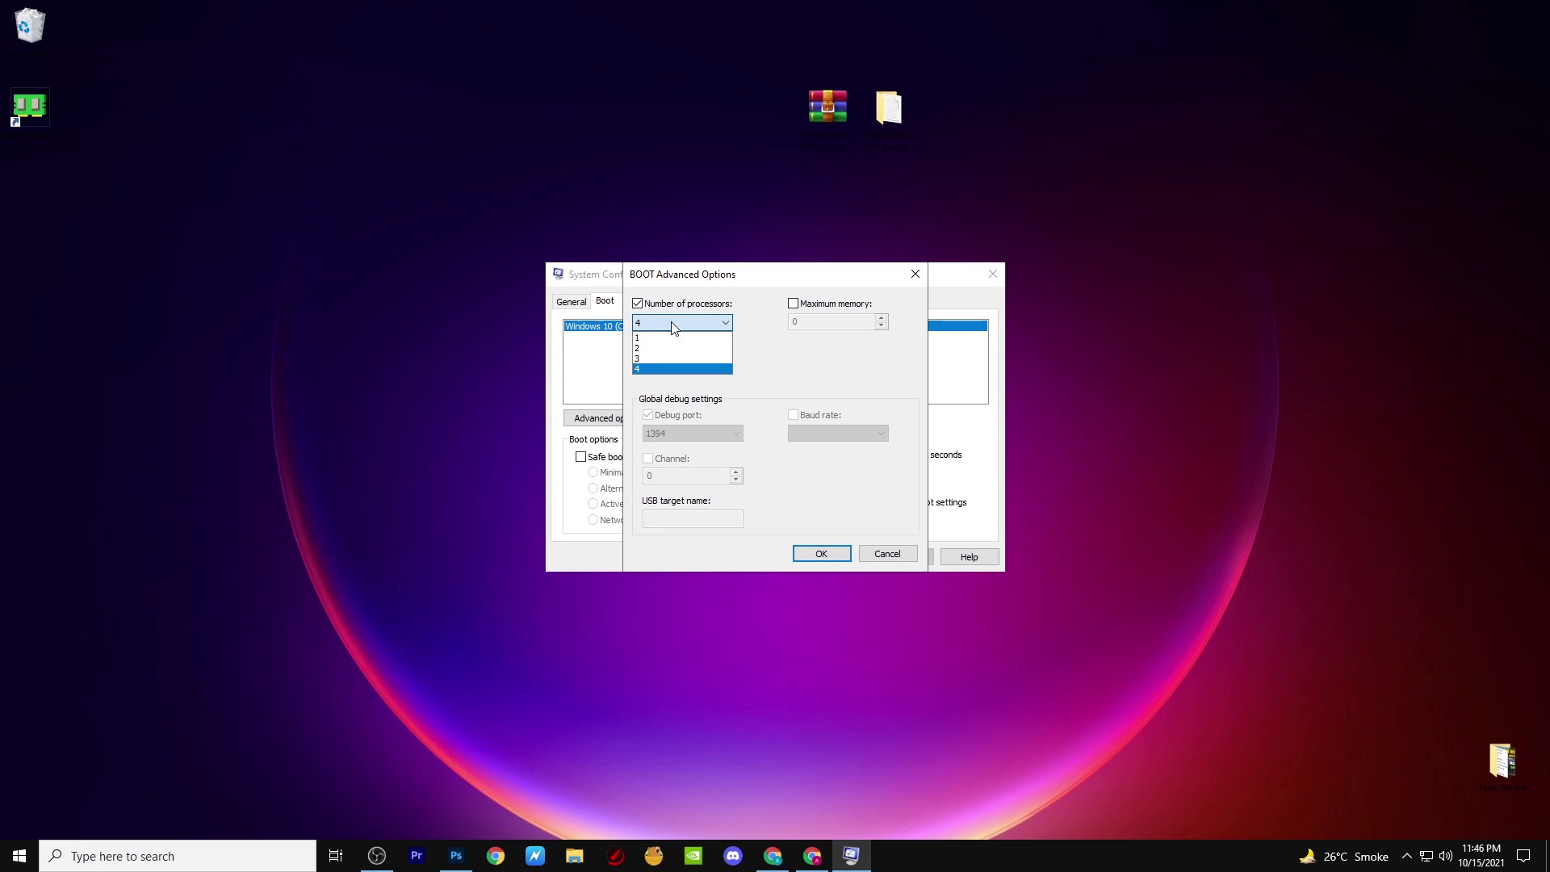
click(677, 369)
click(682, 323)
click(681, 369)
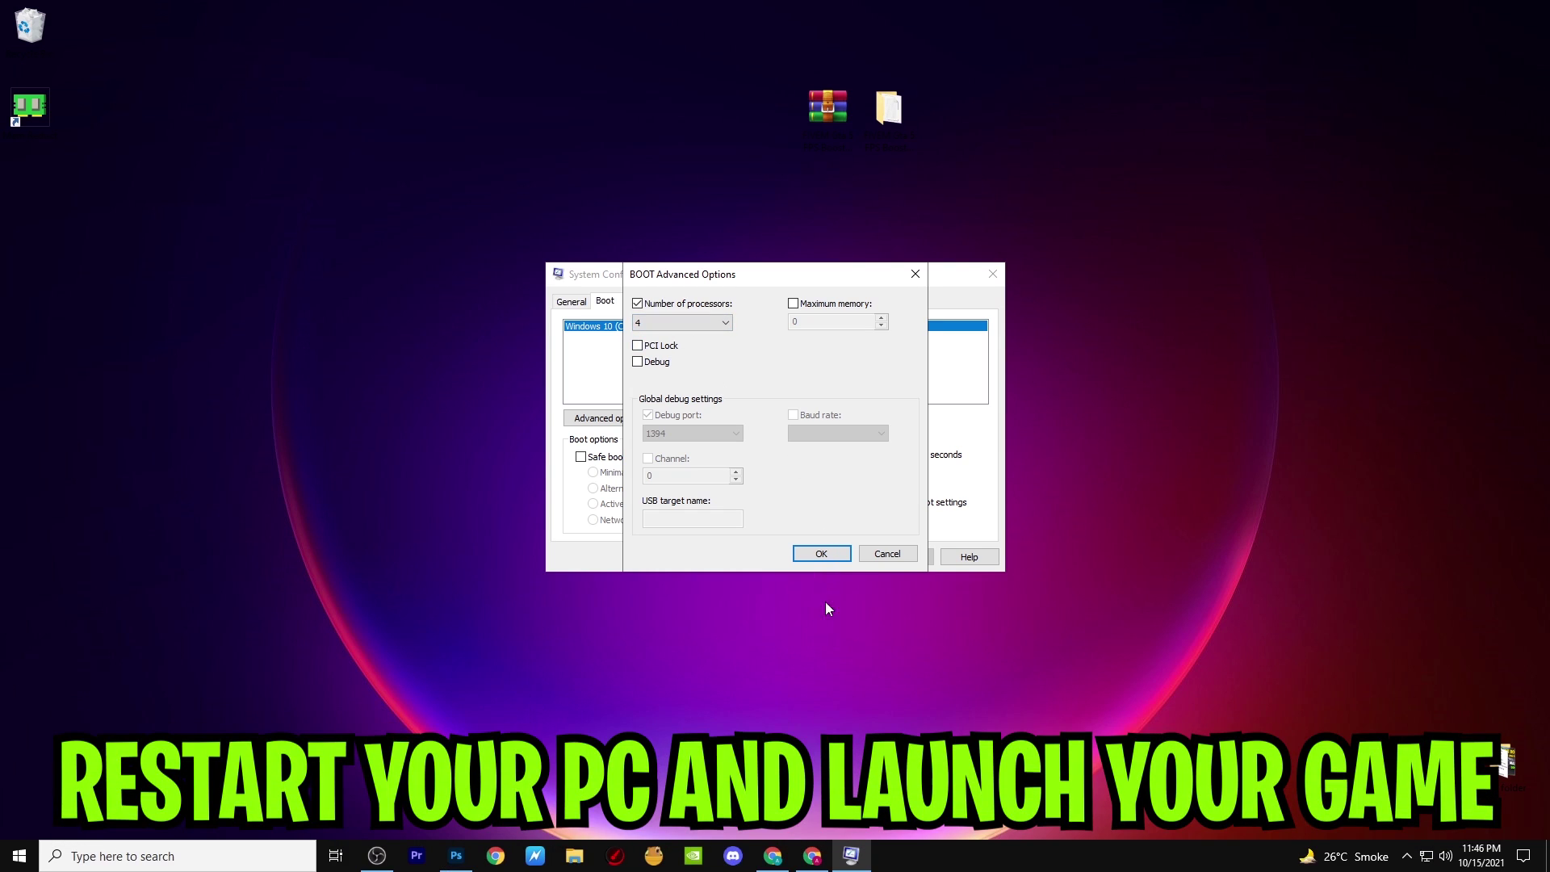
click(820, 554)
click(896, 557)
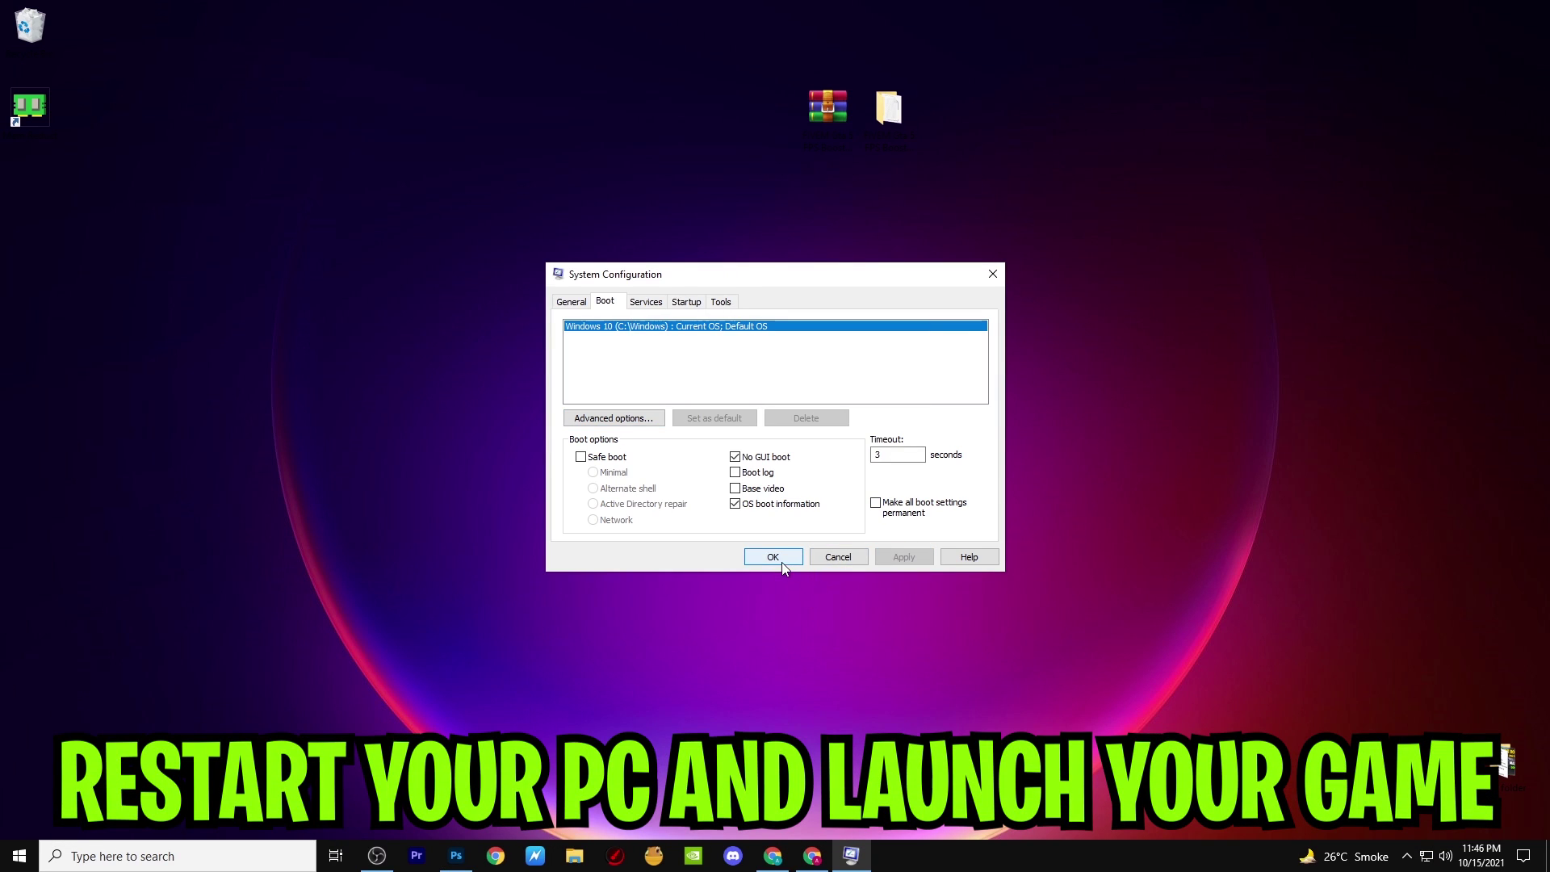